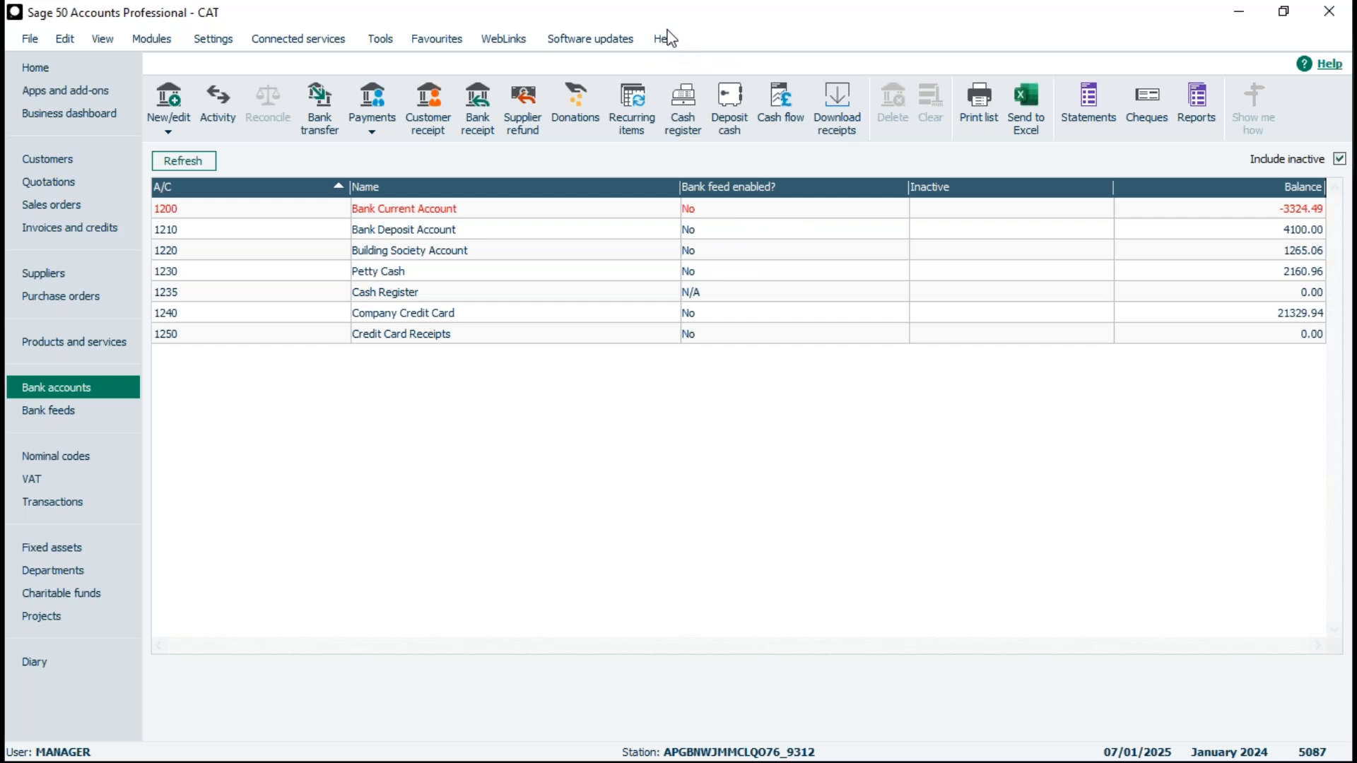
# - Review the configuration, data information and record counts on the system information page, and open the transactions list
pyautogui.scroll(-2, 767, 314)
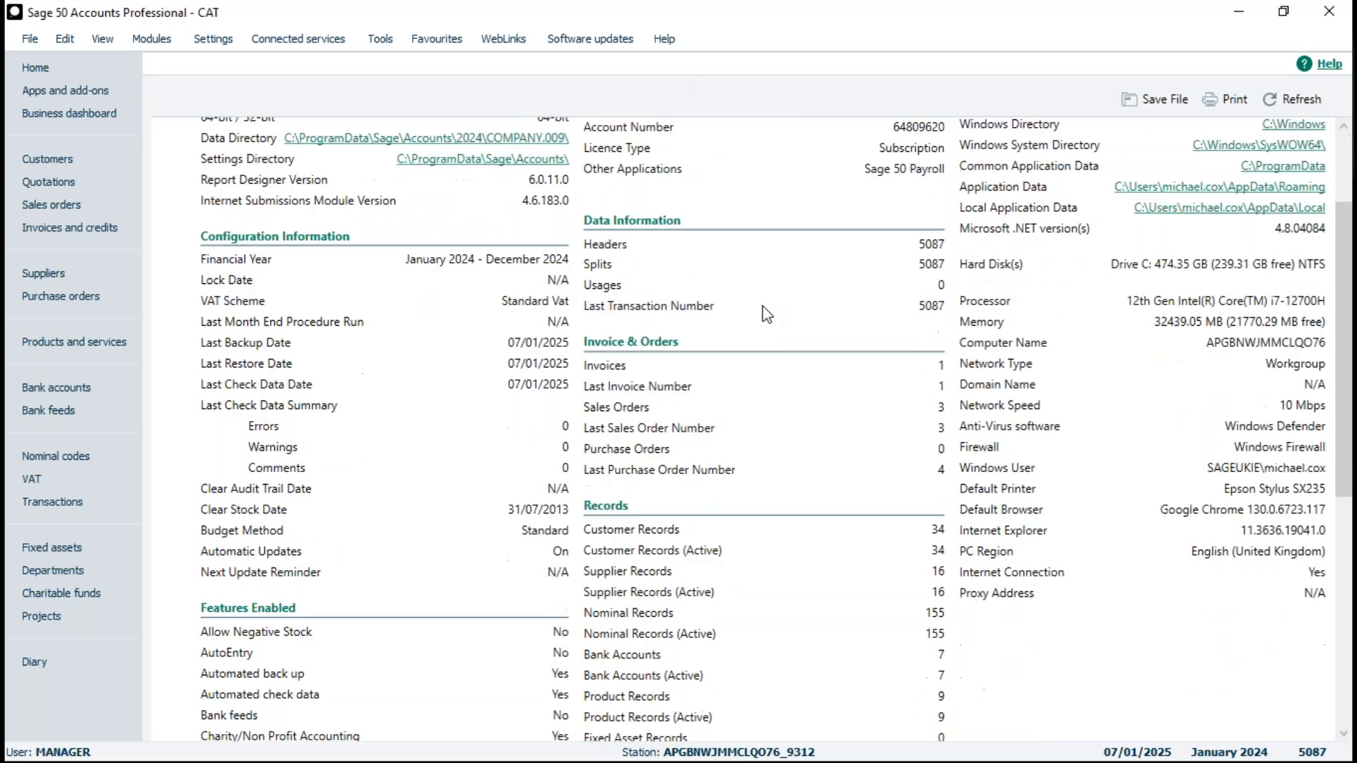
pyautogui.scroll(-1, 767, 313)
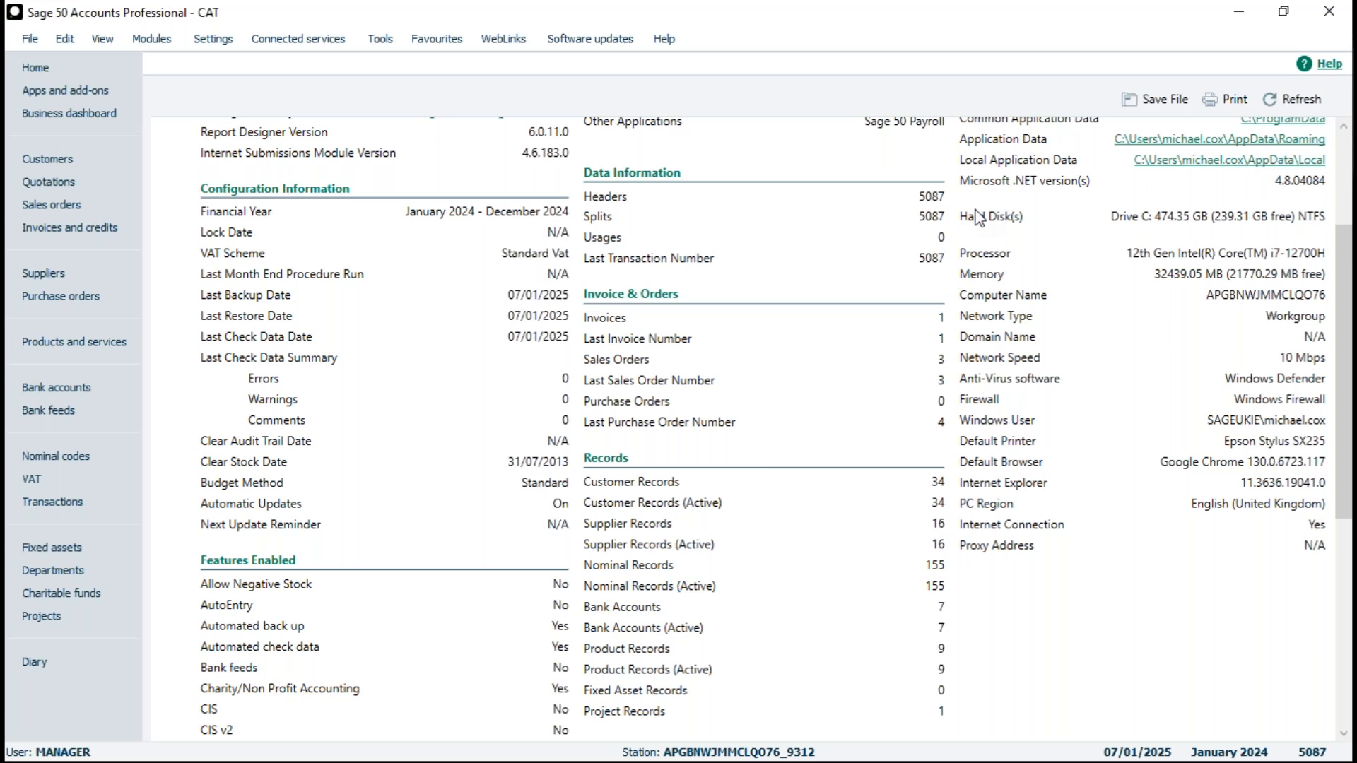
pyautogui.click(56, 501)
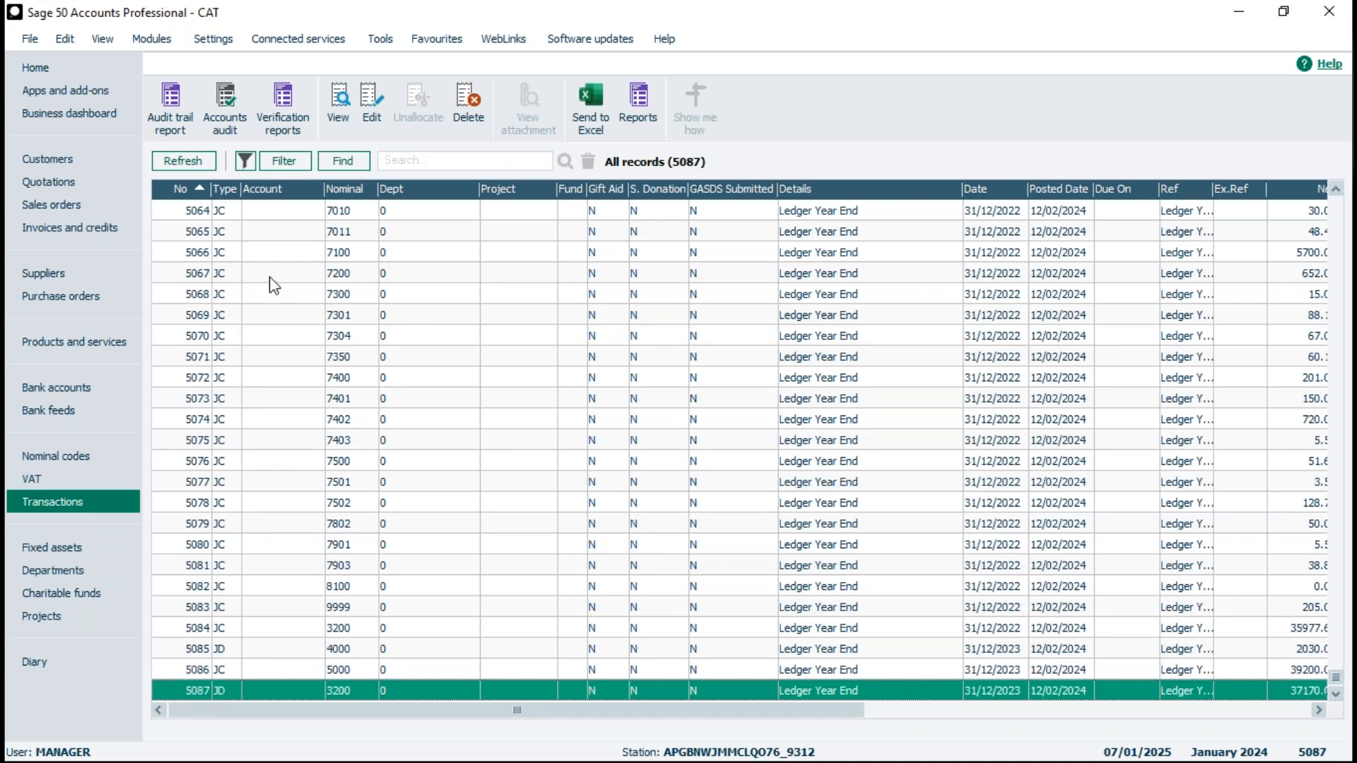
# - Start clearing the audit trail up to and including 31/12/2022, turning off bank reconciliation for account 1210
pyautogui.click(381, 40)
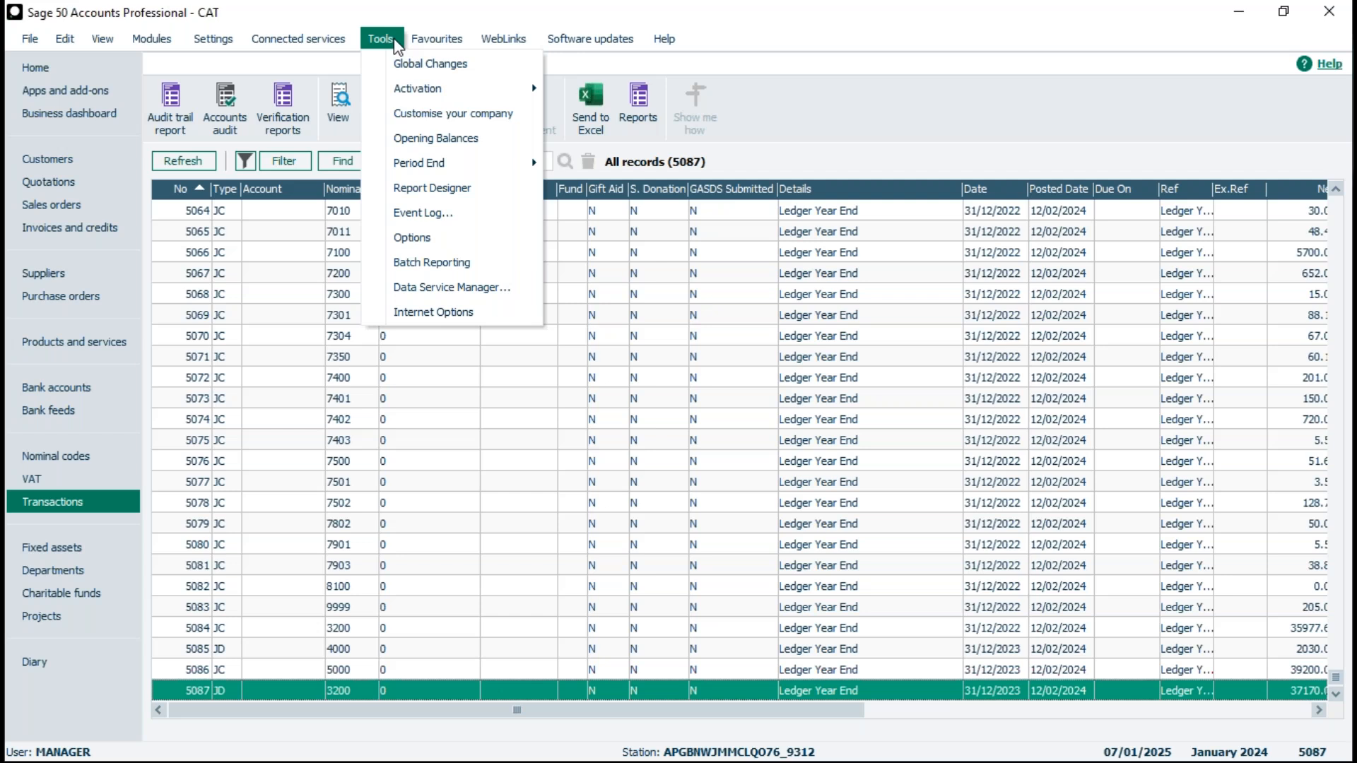
pyautogui.moveTo(434, 164)
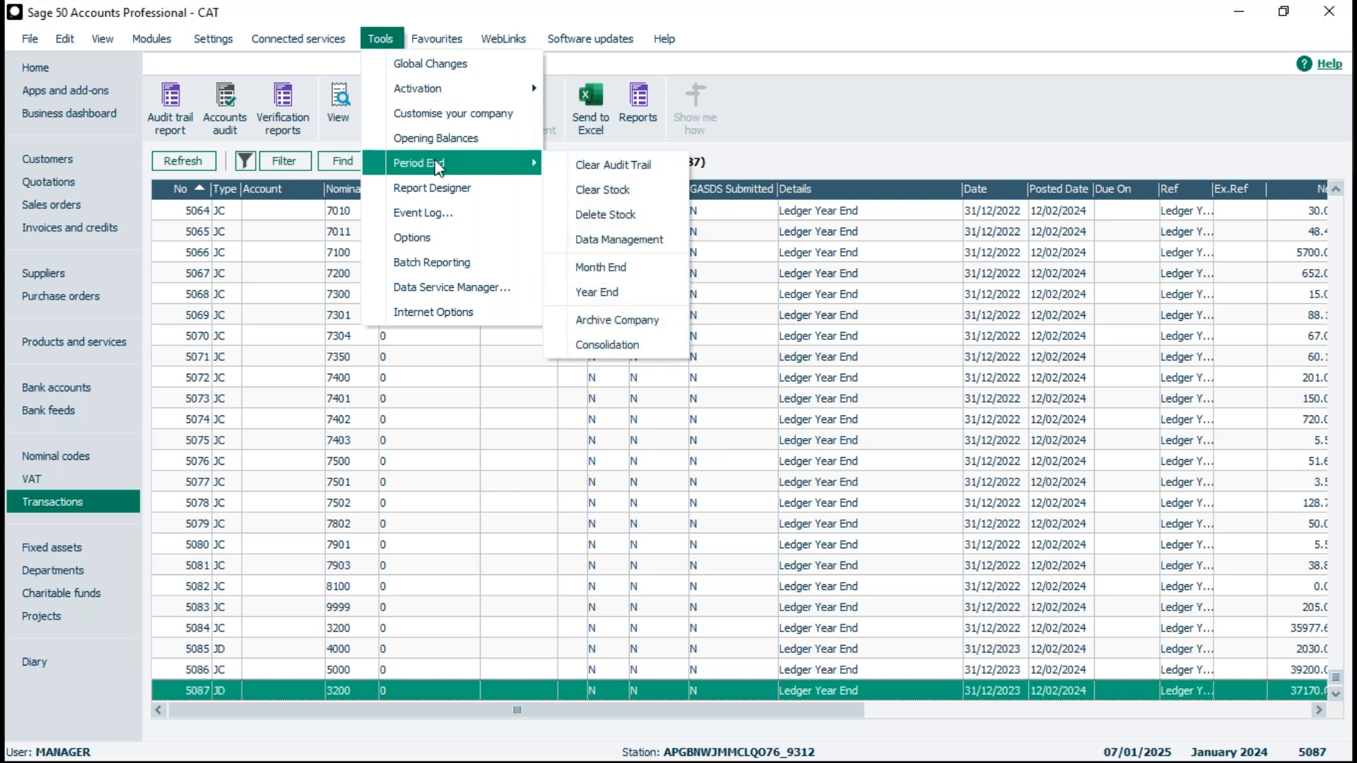
pyautogui.click(638, 167)
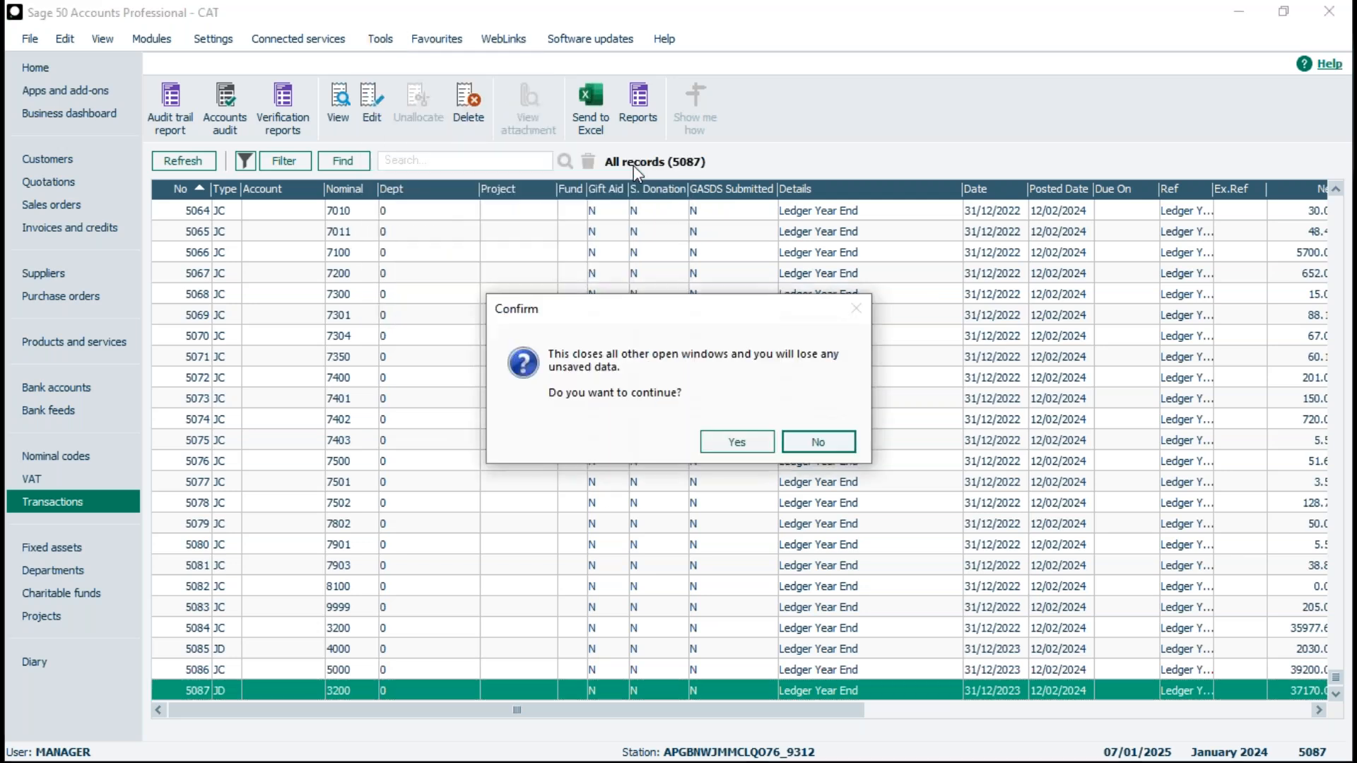
pyautogui.click(737, 443)
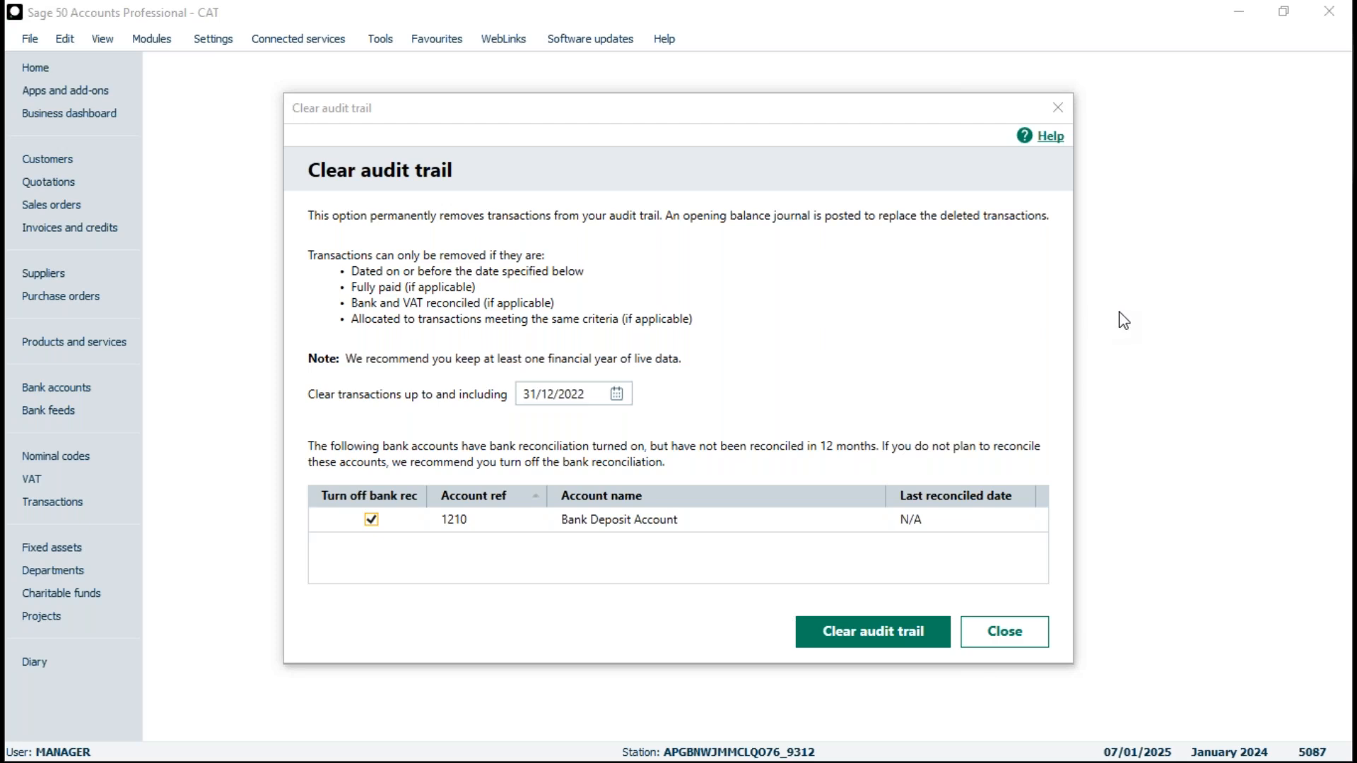
pyautogui.click(870, 640)
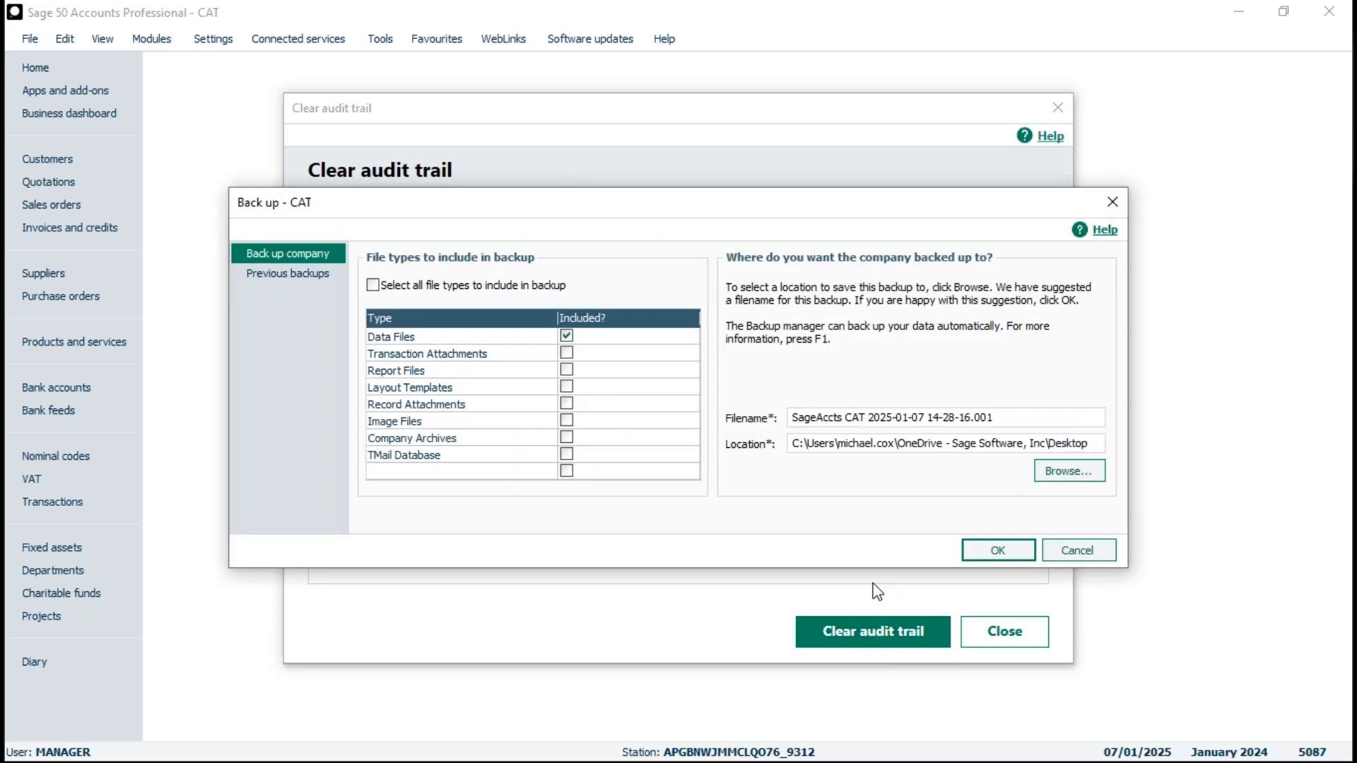
# - Start the required backup of the data files to the Desktop with the filename Before CAT 07012025
pyautogui.click(1092, 553)
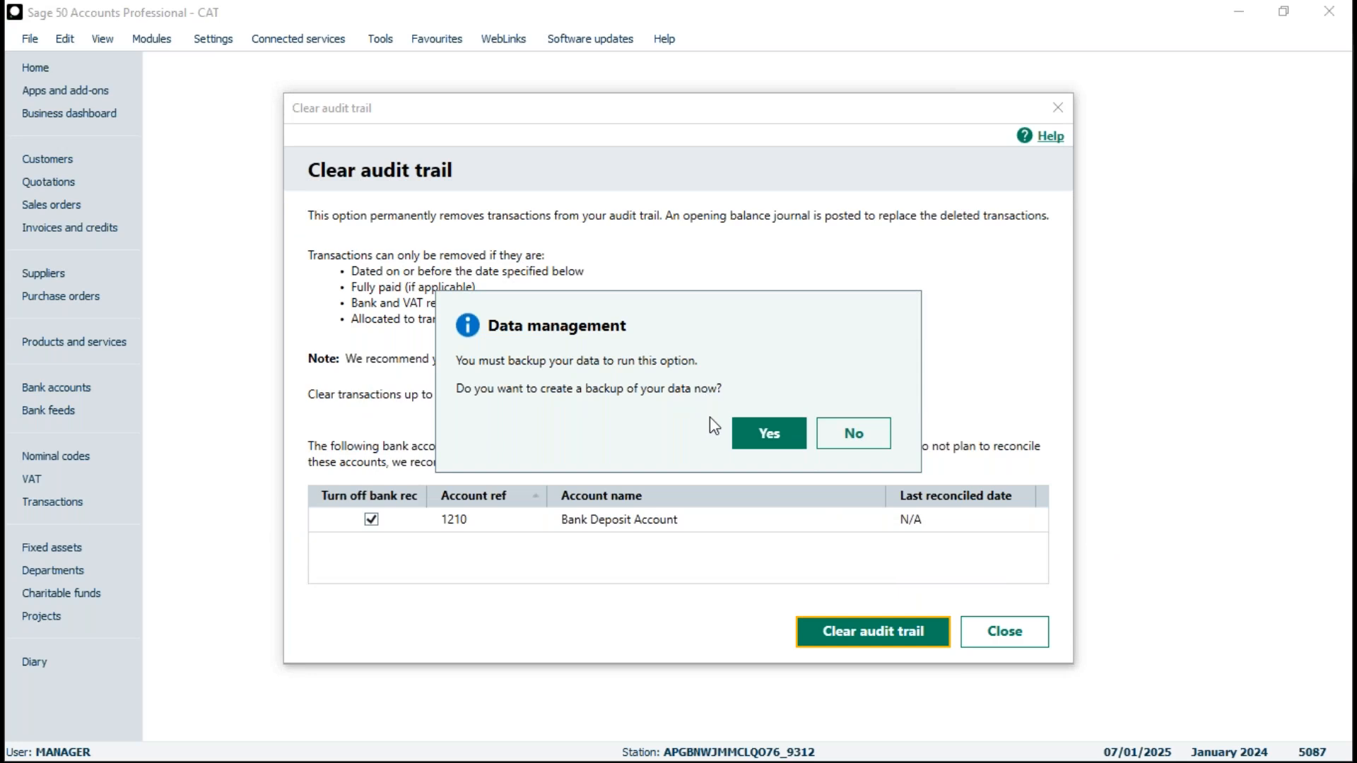
pyautogui.click(768, 436)
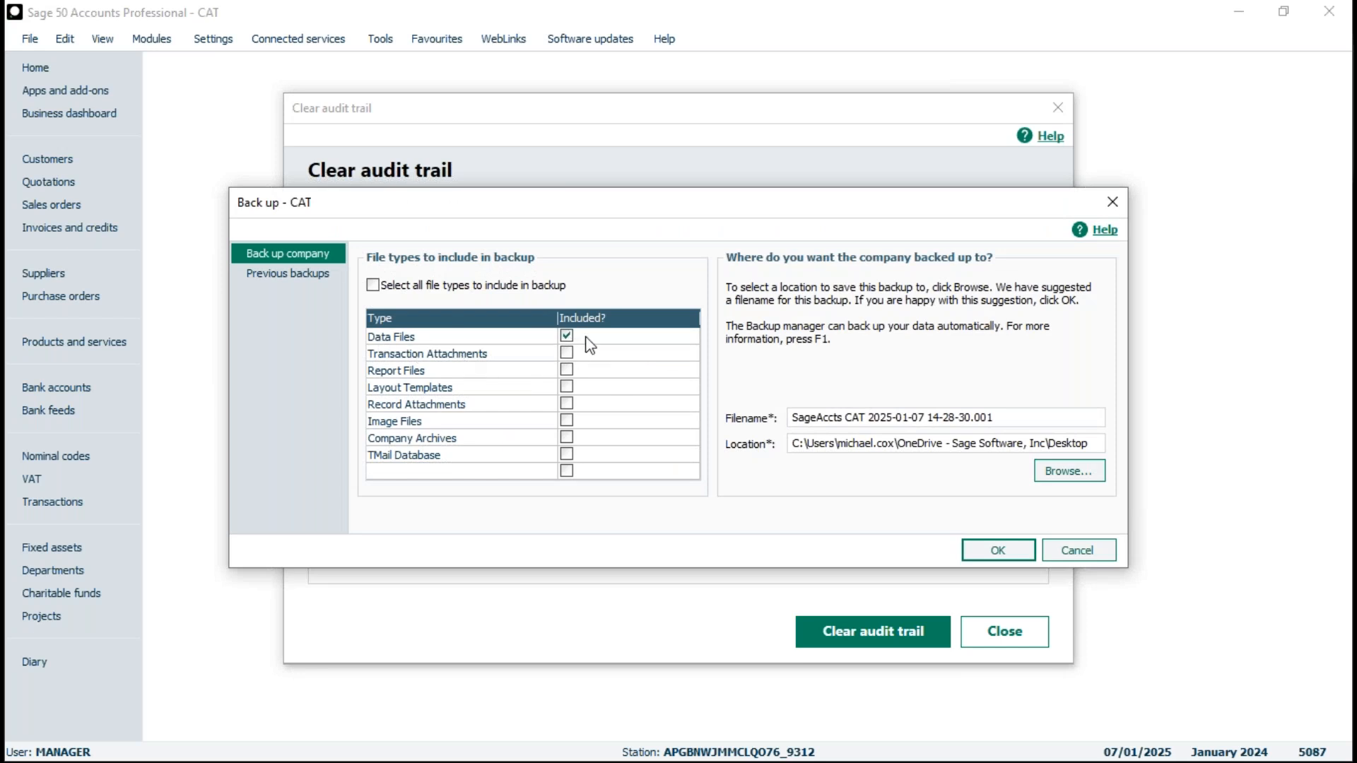
pyautogui.moveTo(1030, 417); pyautogui.dragTo(778, 404)
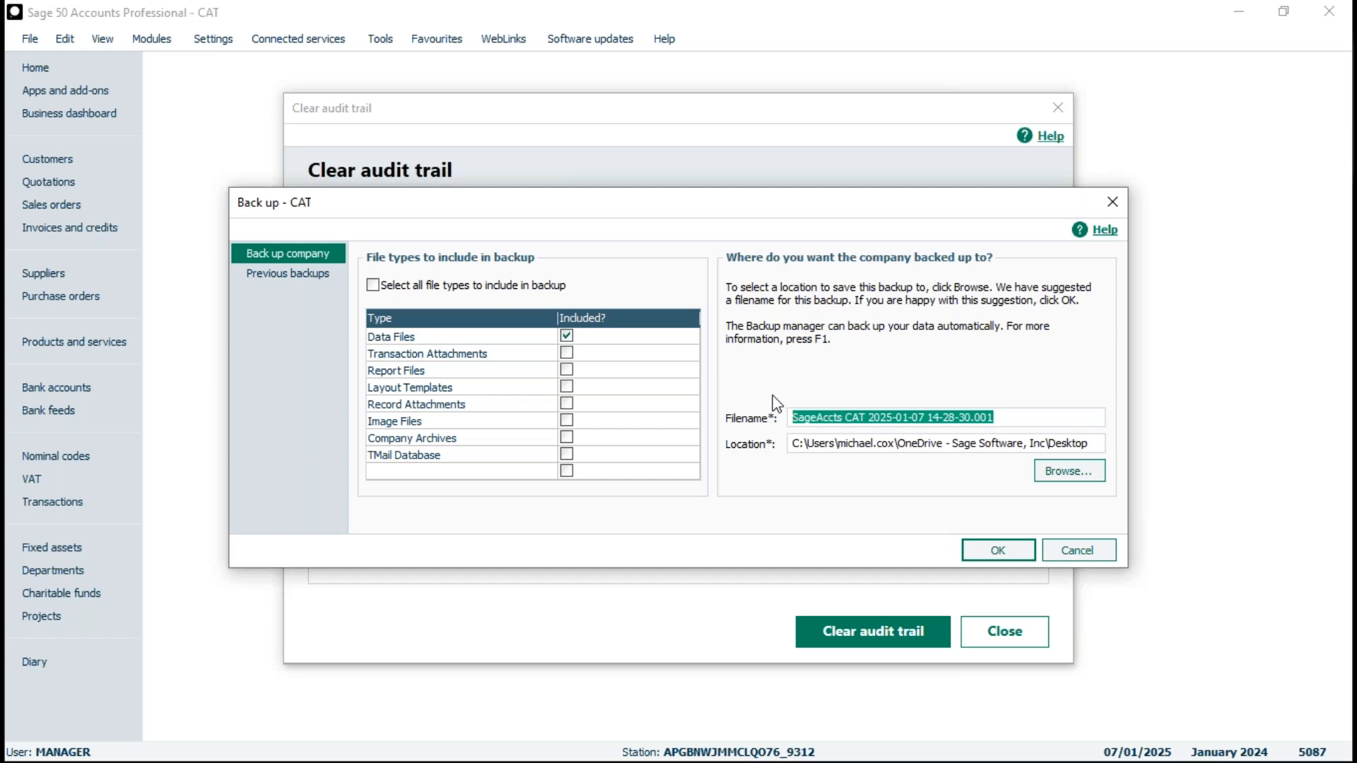
pyautogui.write('Before CAT')
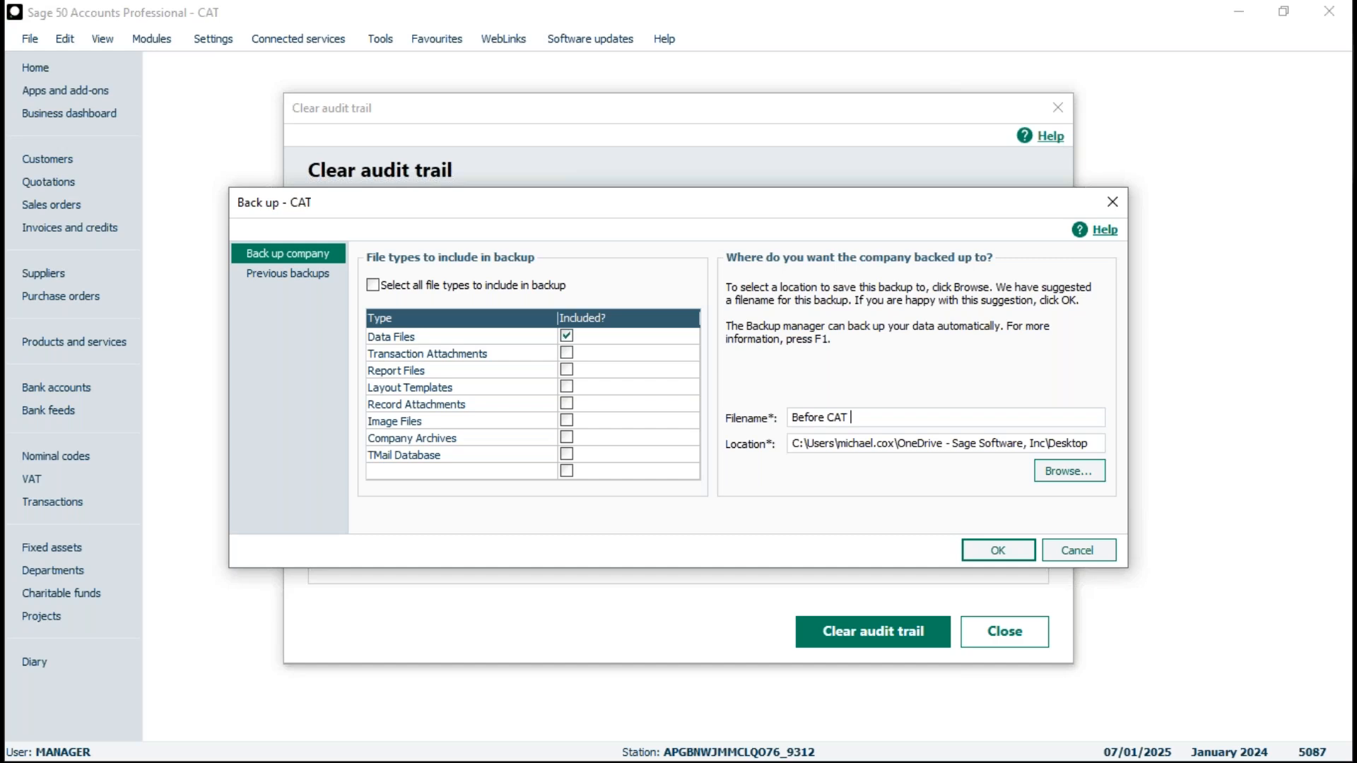
pyautogui.write('07012025')
pyautogui.click(993, 551)
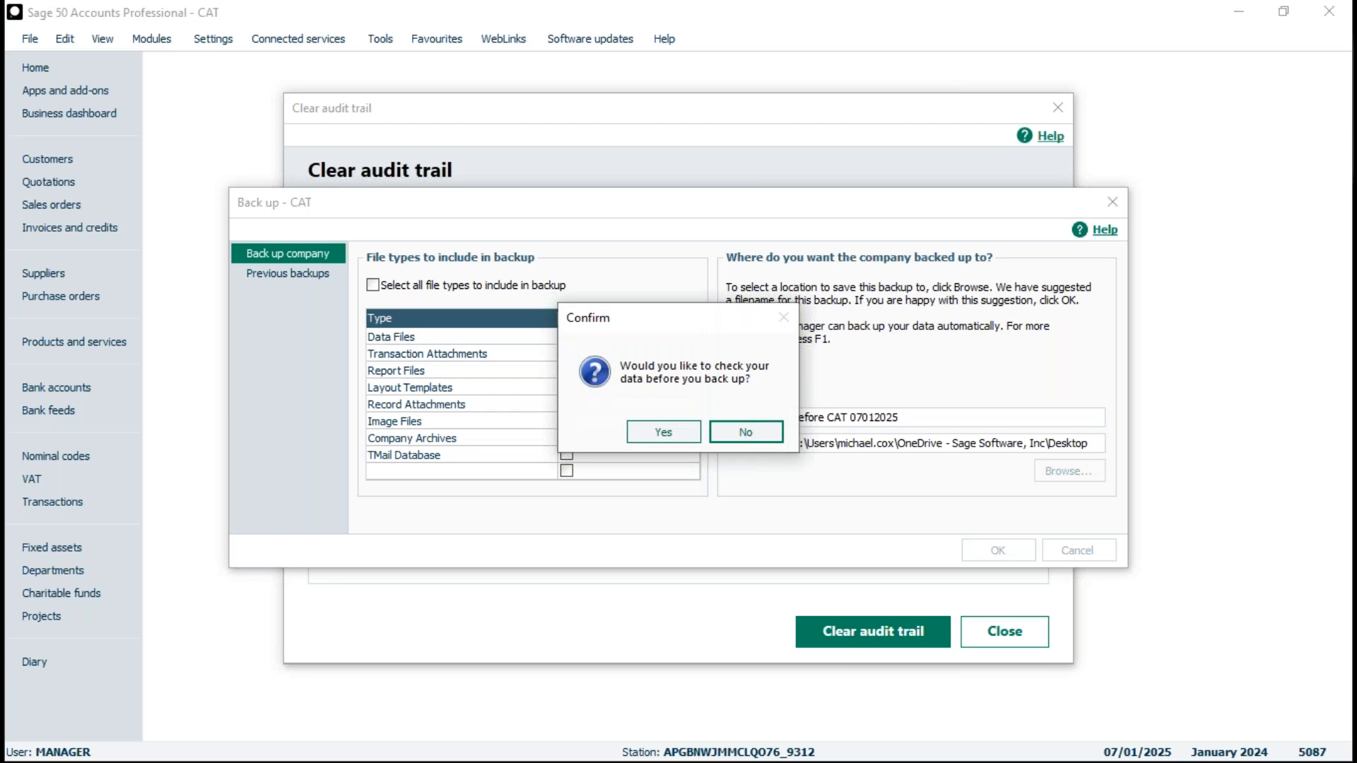
# - Check the data before backing up, review the report's warnings and comments, and complete the backup so the audit trail clears
pyautogui.click(666, 433)
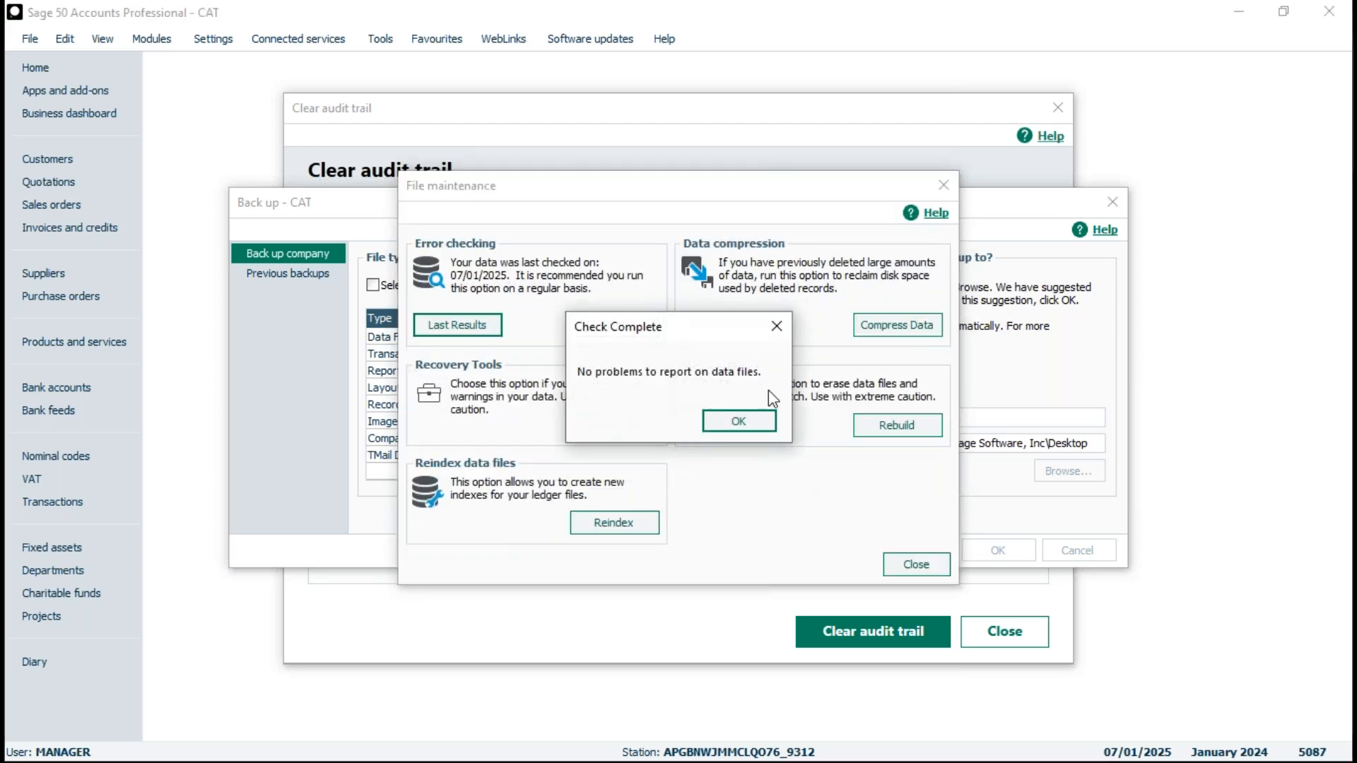
pyautogui.click(741, 421)
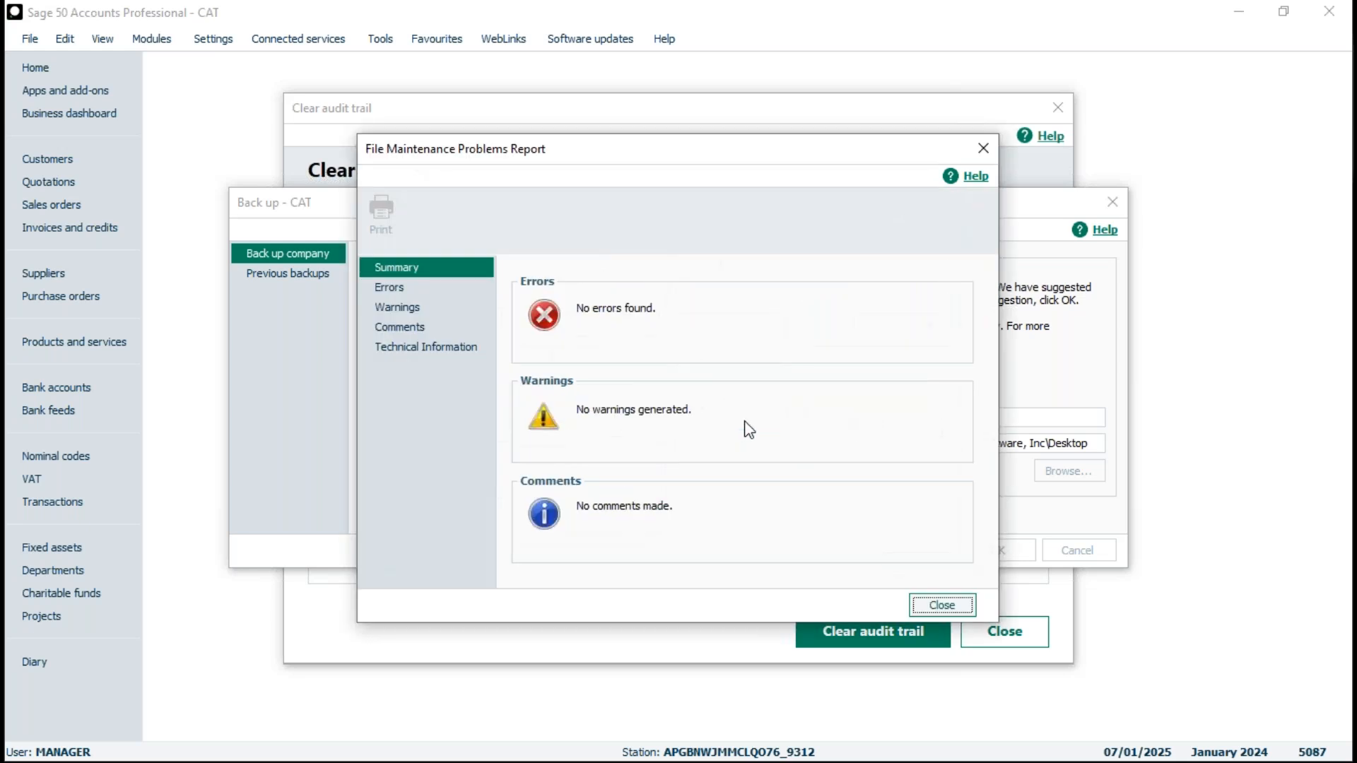
pyautogui.click(394, 304)
pyautogui.click(398, 325)
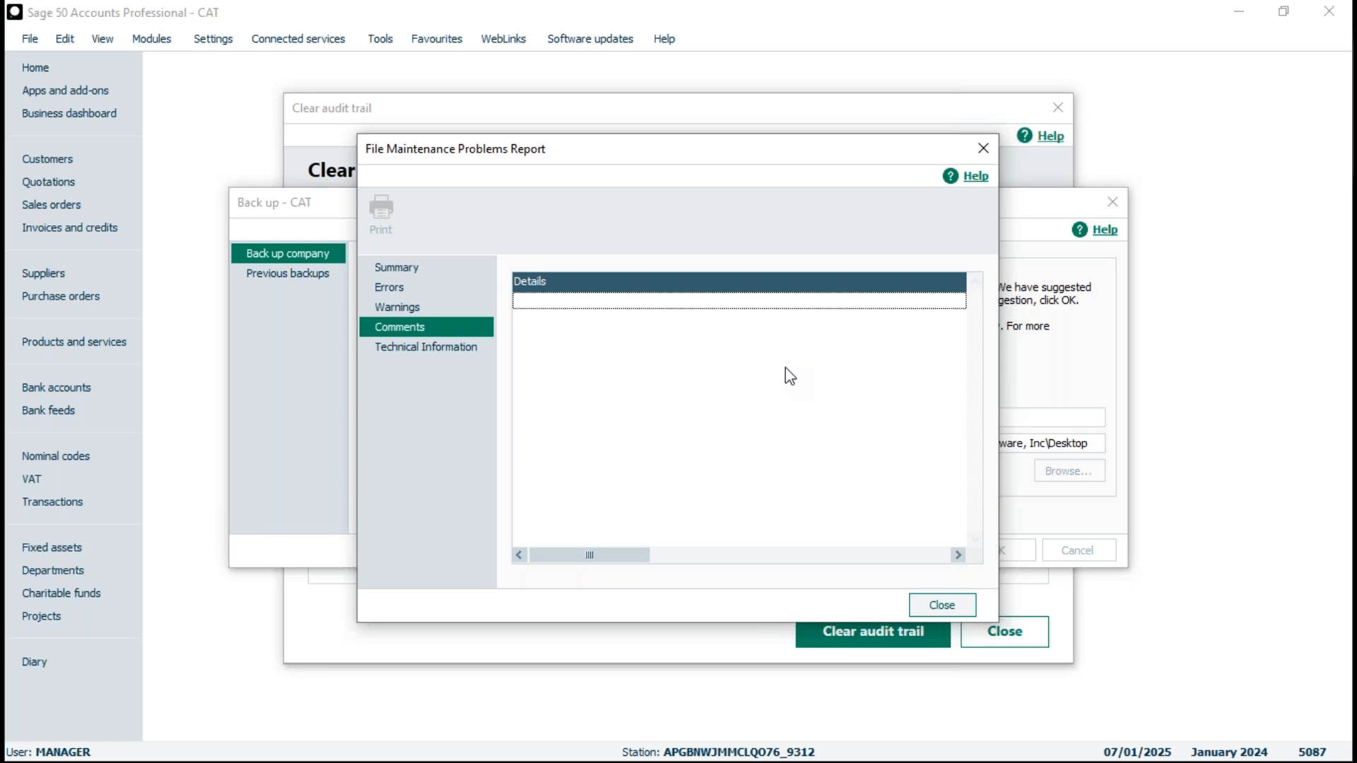
pyautogui.click(940, 604)
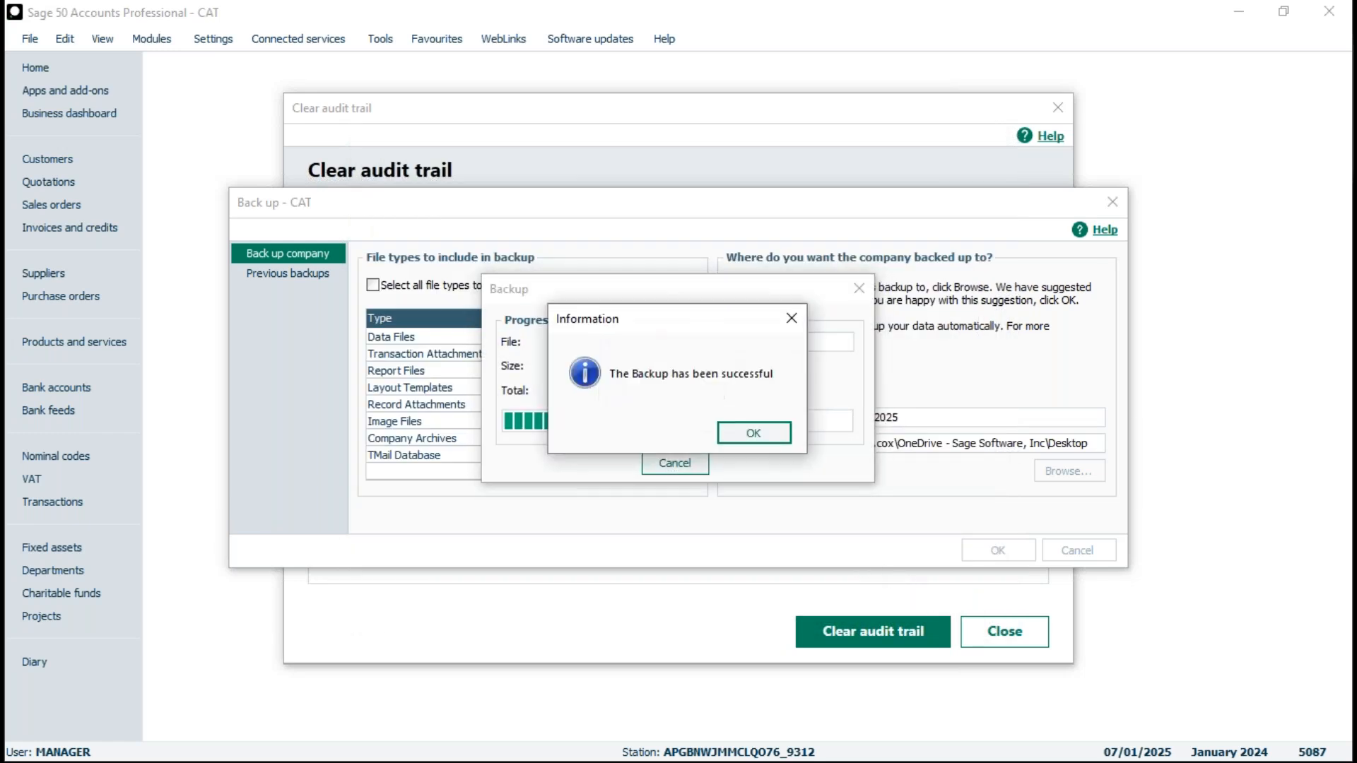
pyautogui.click(752, 434)
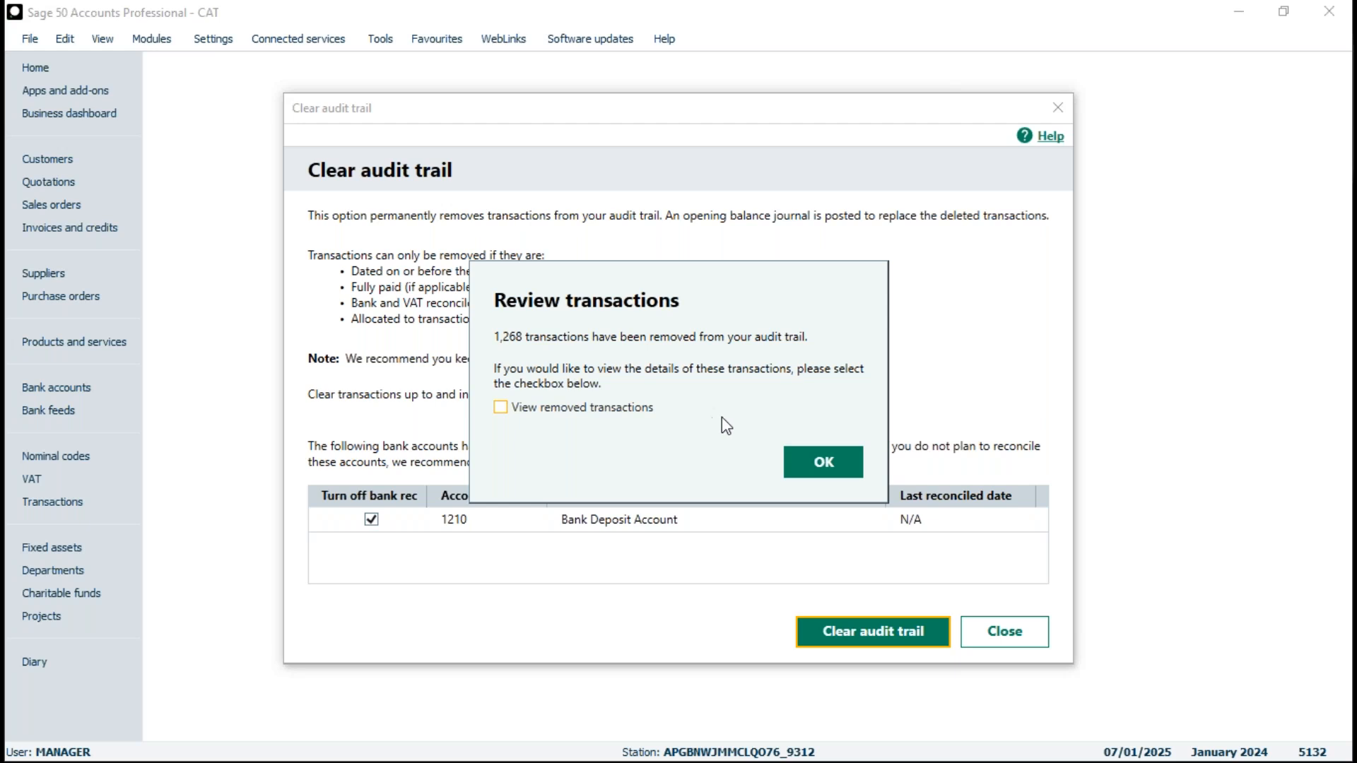
# - View the removed transactions report, export it to the Desktop as AUDITDPHALL.pdf, and close the preview and the Clear audit trail window
pyautogui.click(501, 408)
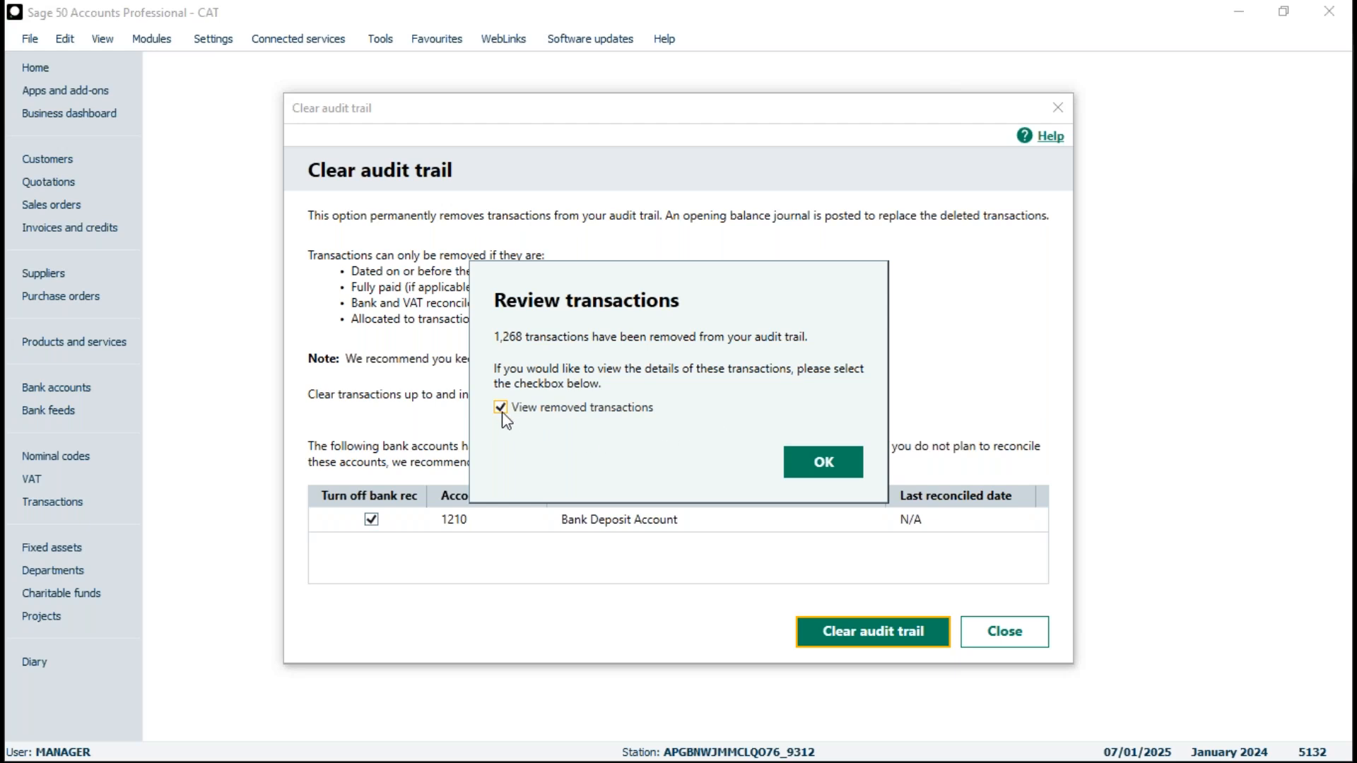
pyautogui.click(821, 466)
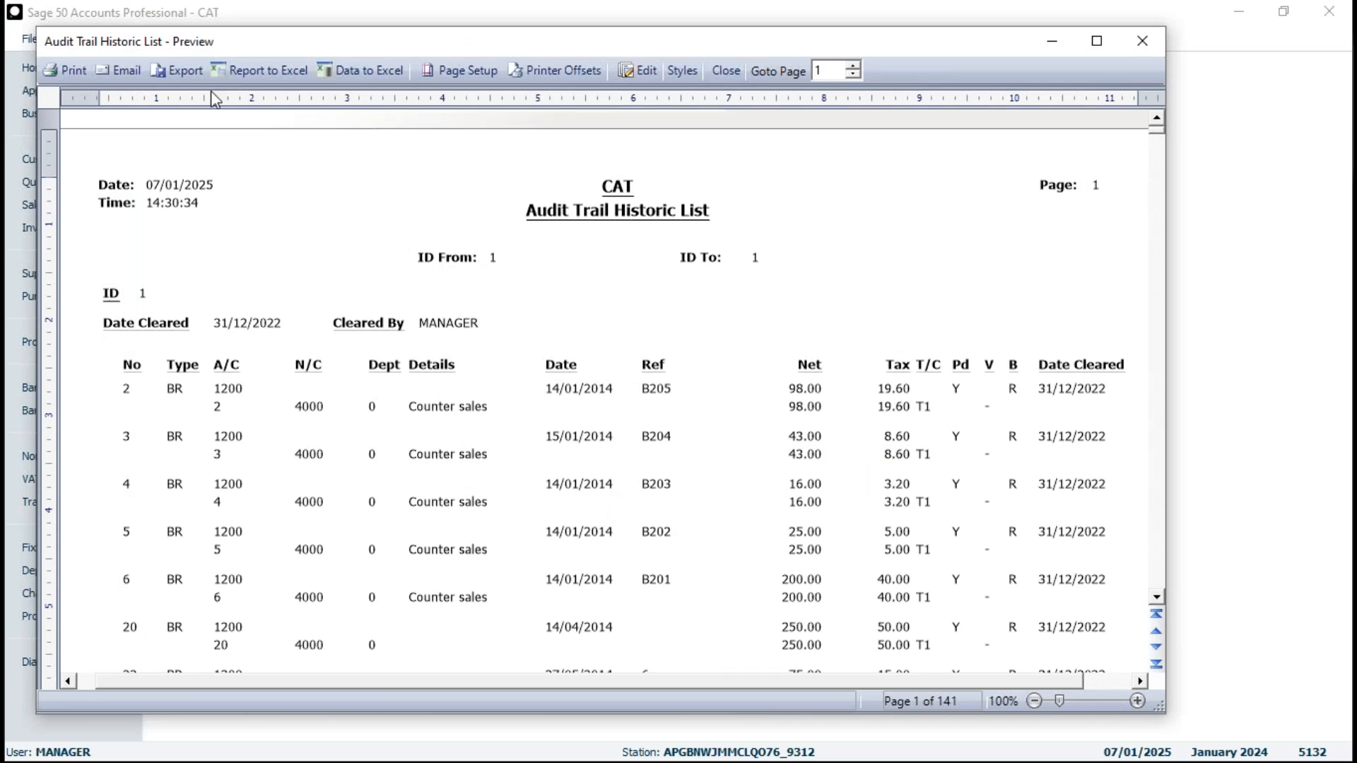
pyautogui.click(169, 70)
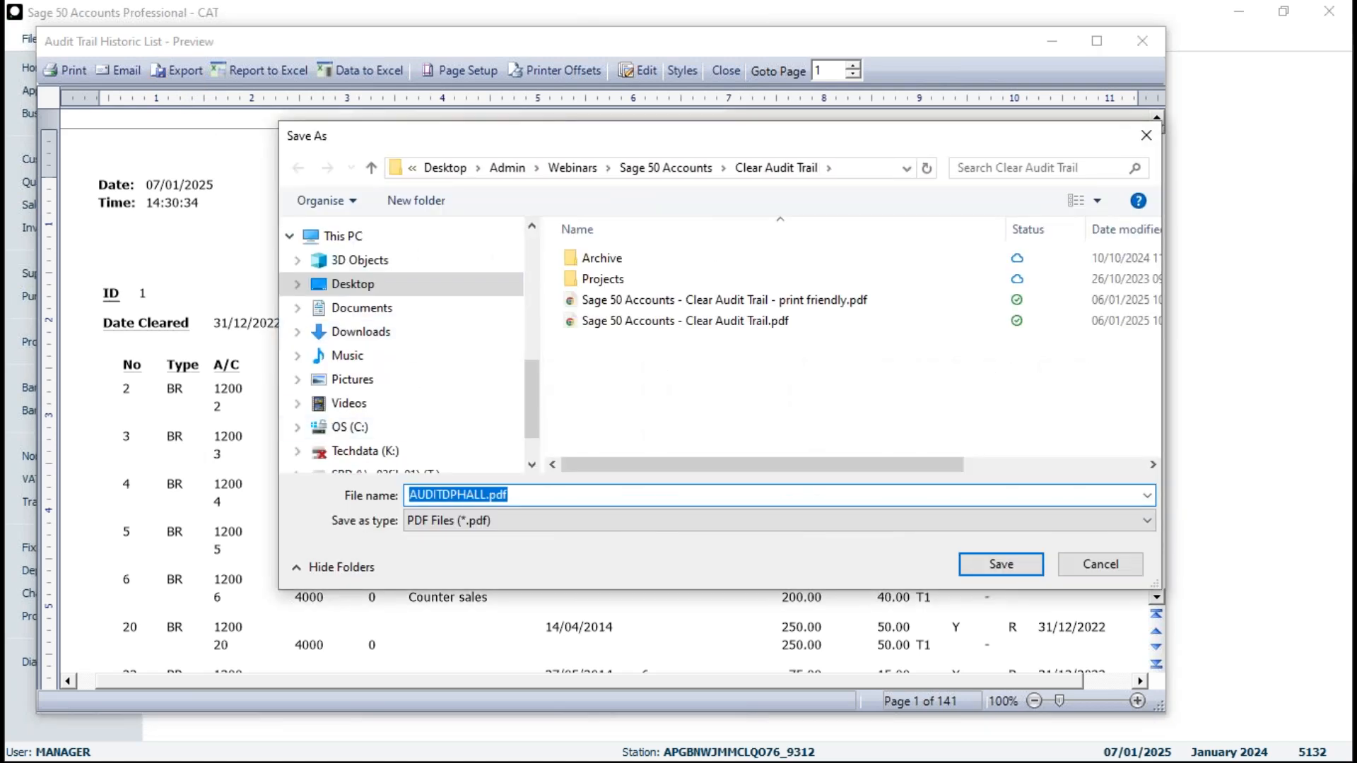
pyautogui.click(346, 284)
pyautogui.click(486, 497)
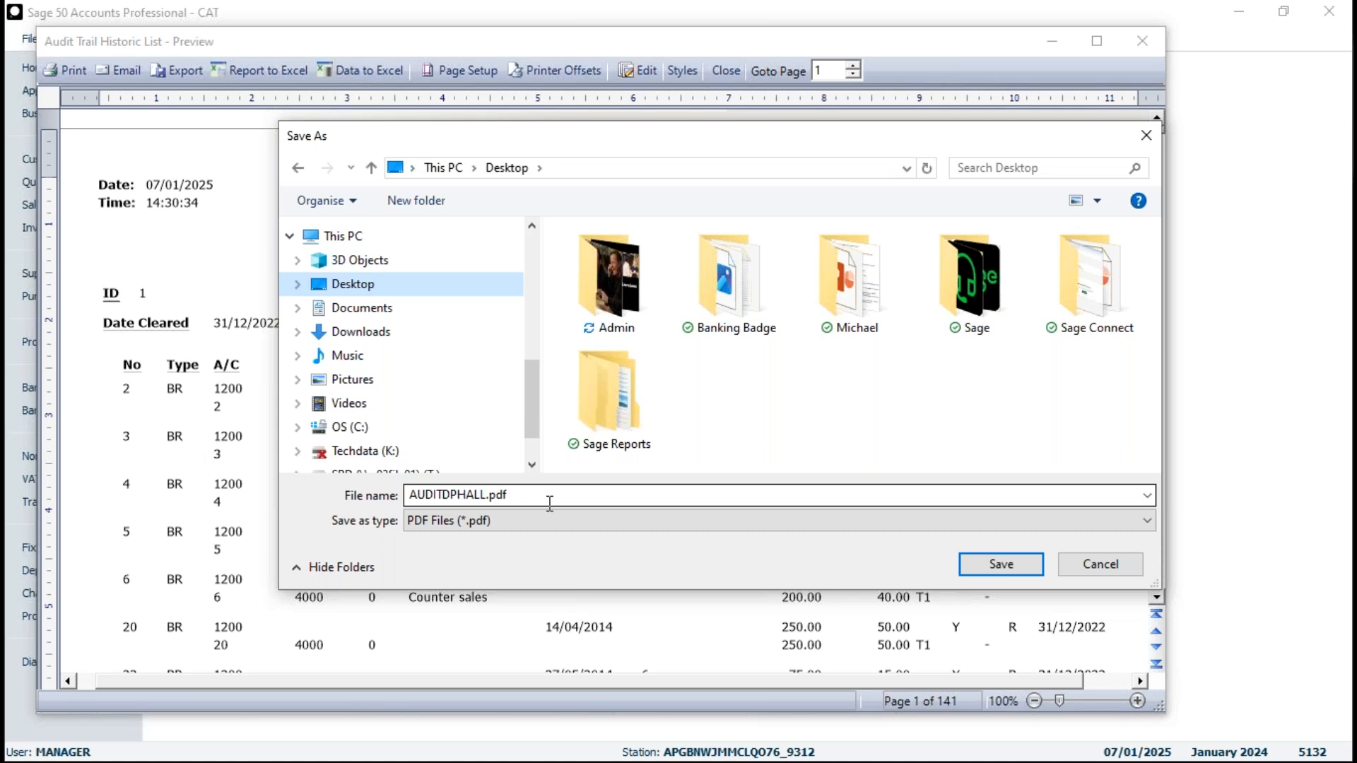
pyautogui.click(1002, 564)
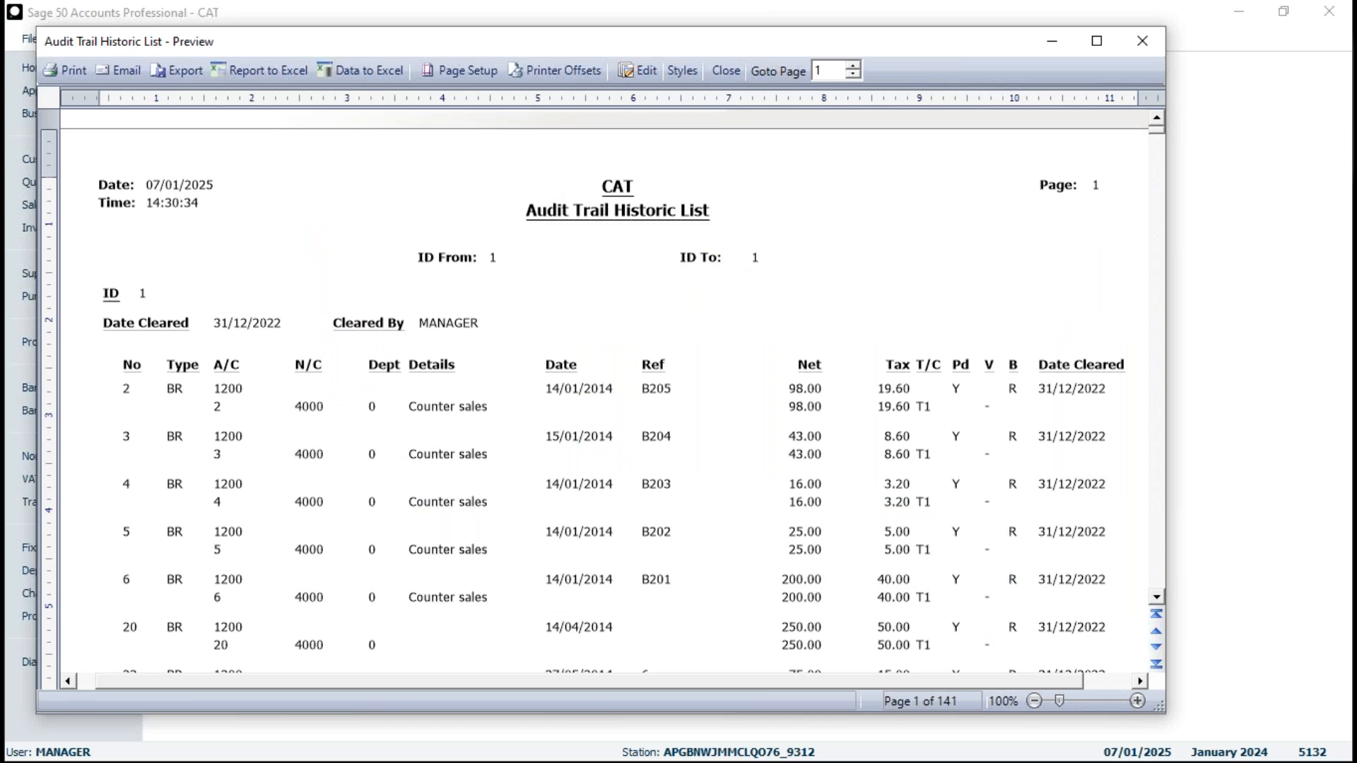
pyautogui.click(728, 71)
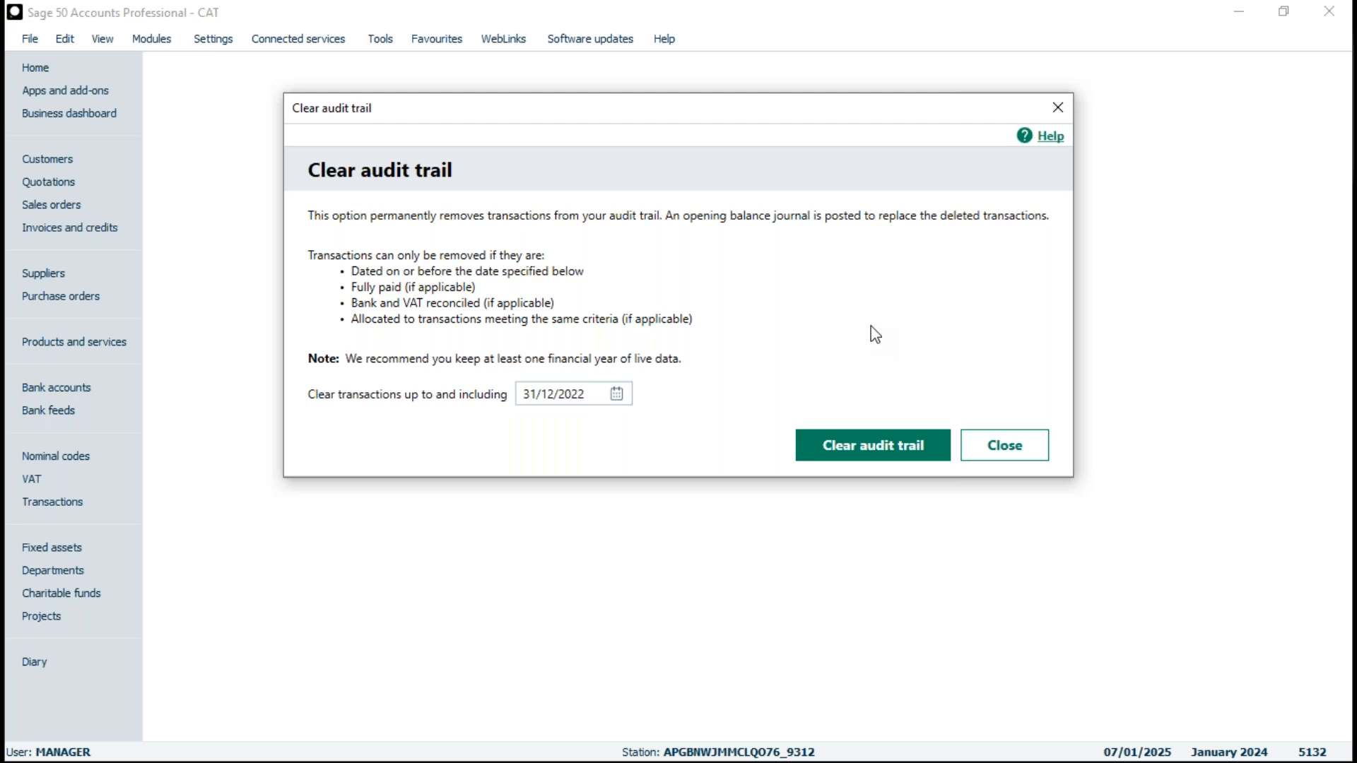
pyautogui.click(1007, 456)
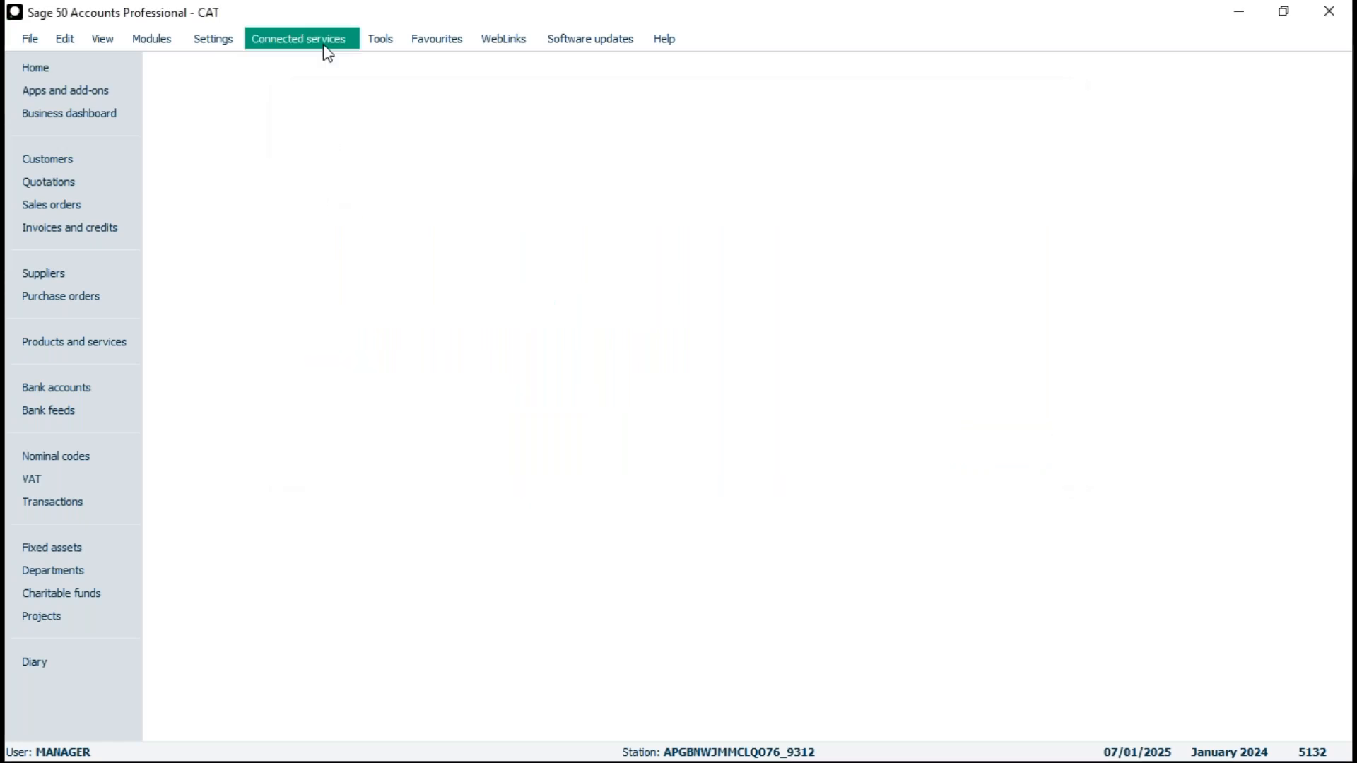
# - Reopen the Clear audit trail window to review its criteria and cut-off date, and close it without clearing
pyautogui.click(381, 43)
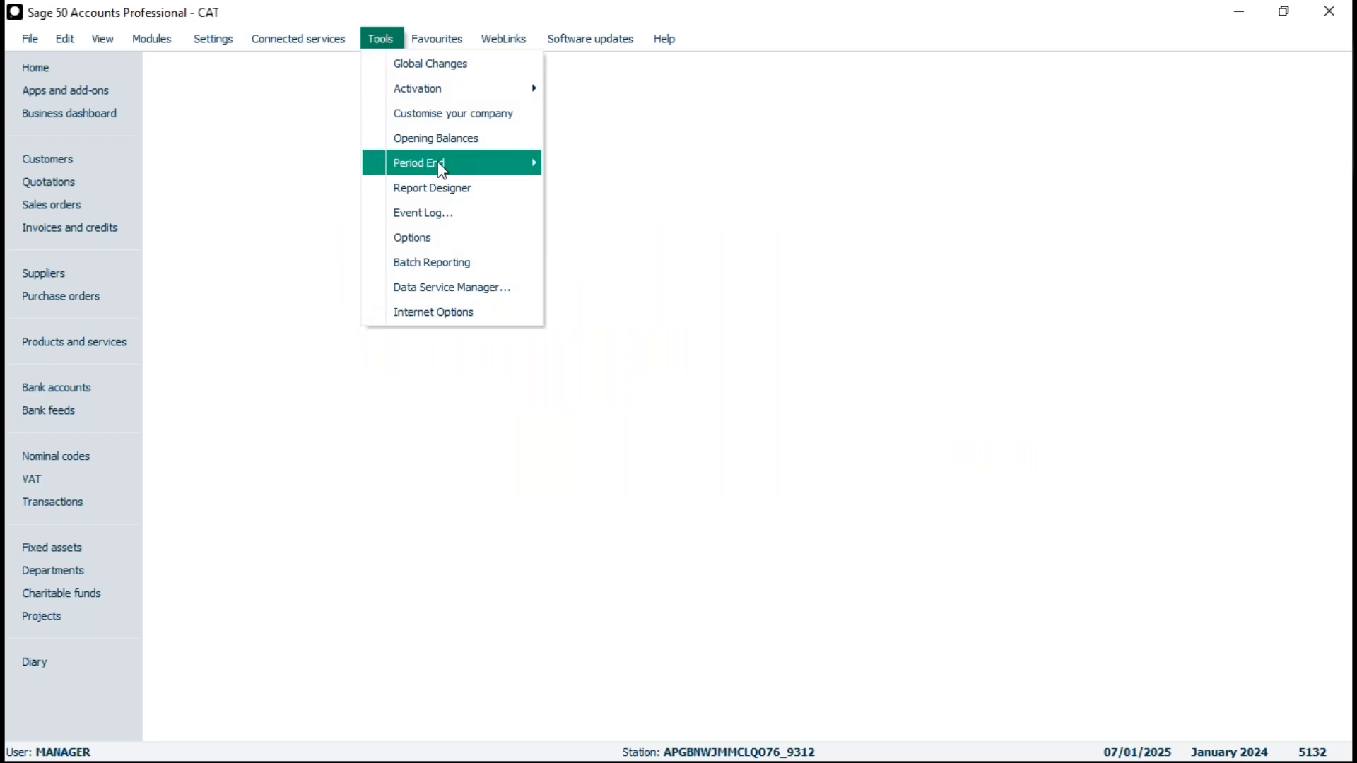
pyautogui.moveTo(486, 172)
pyautogui.click(591, 173)
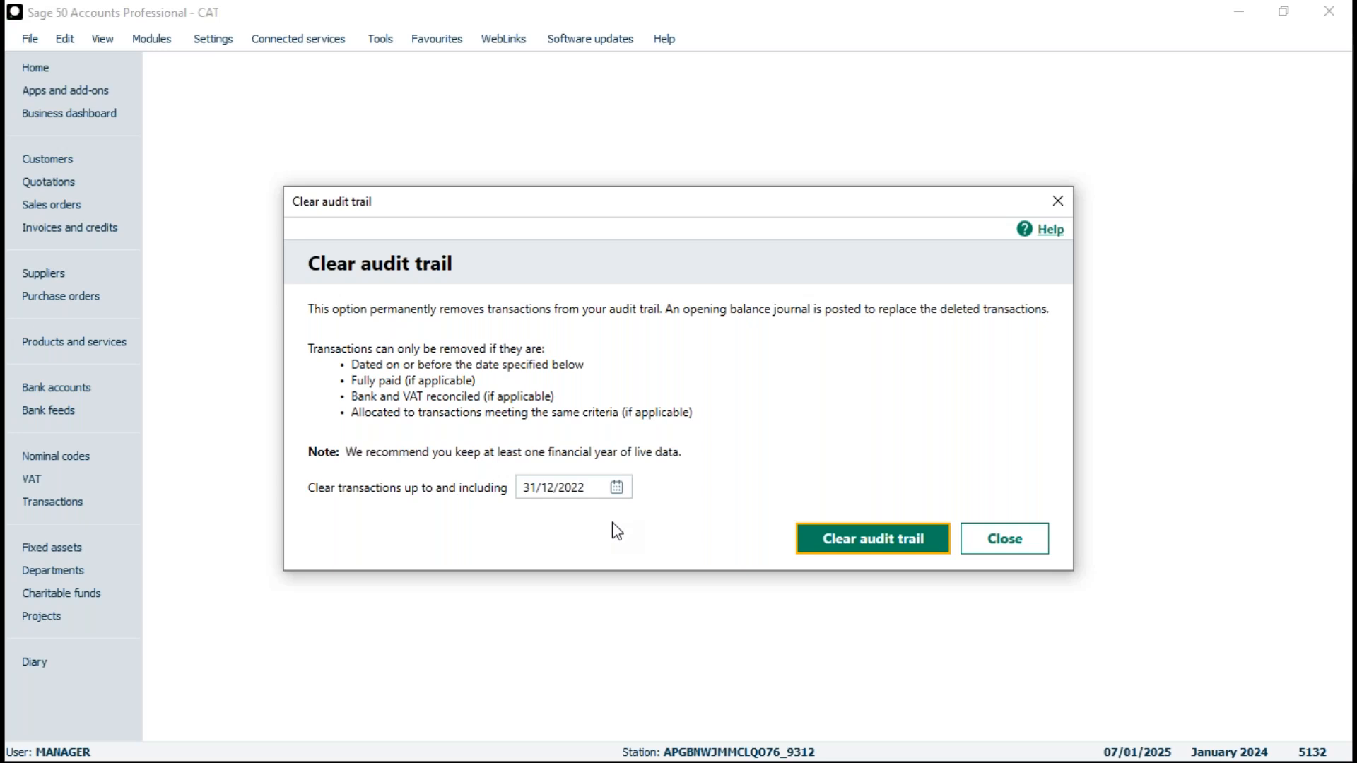
pyautogui.click(1004, 539)
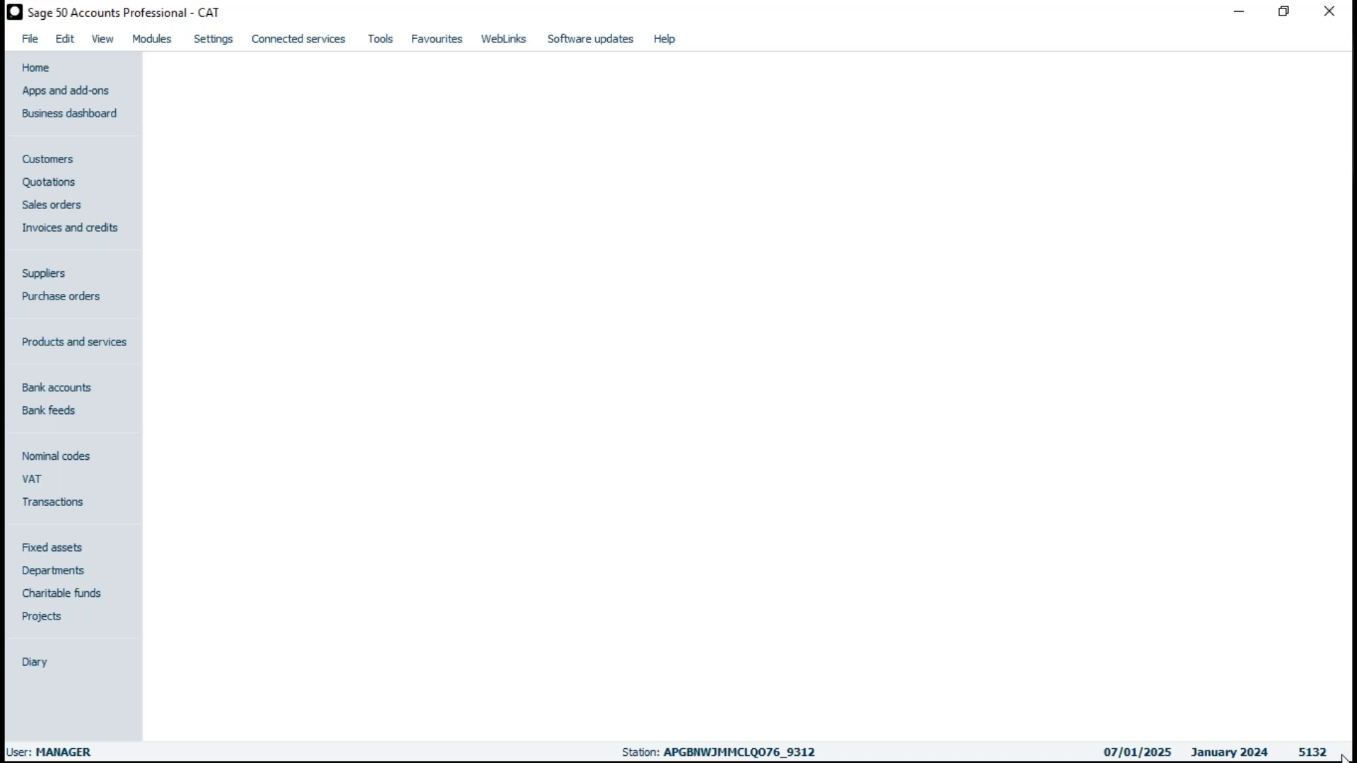
# - Examine the opening balance entries in the transactions list and the clear audit trail date and data counts in the system information
pyautogui.click(78, 505)
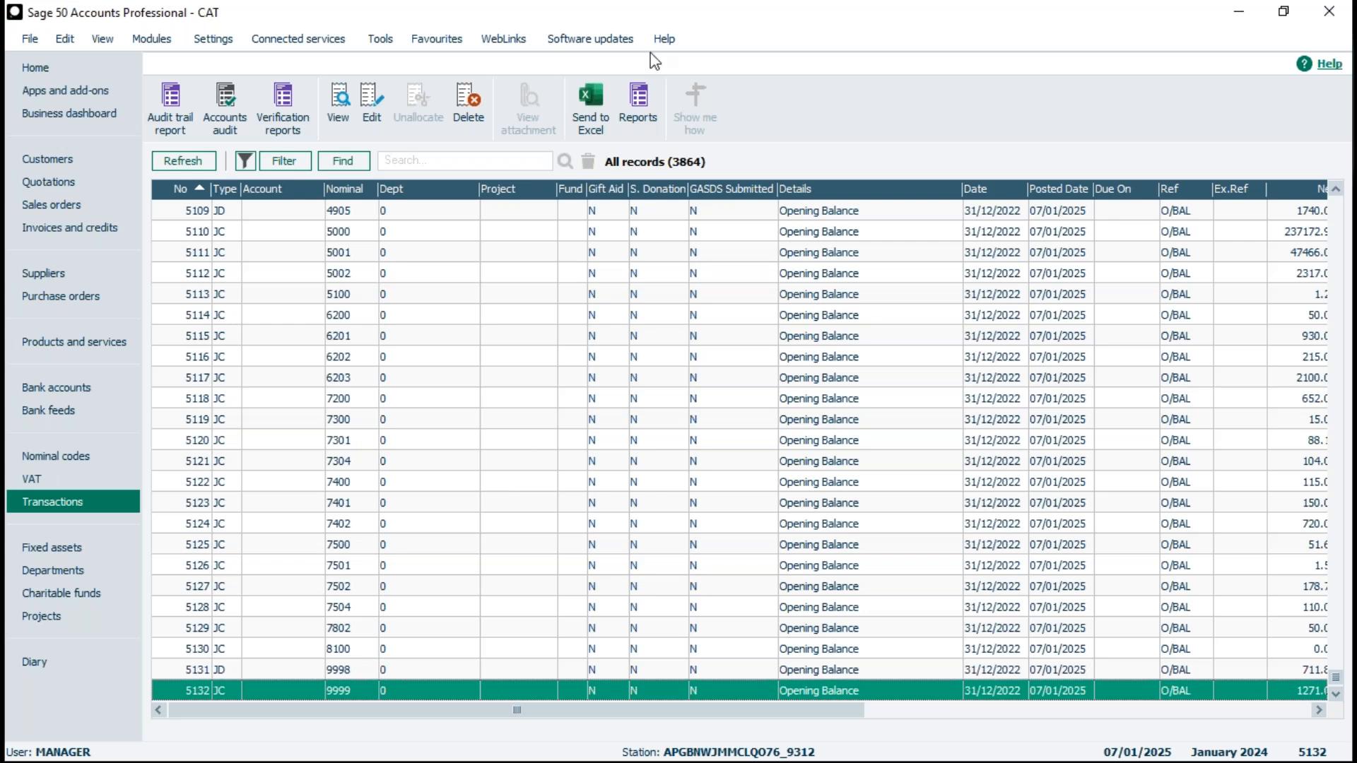
pyautogui.click(664, 39)
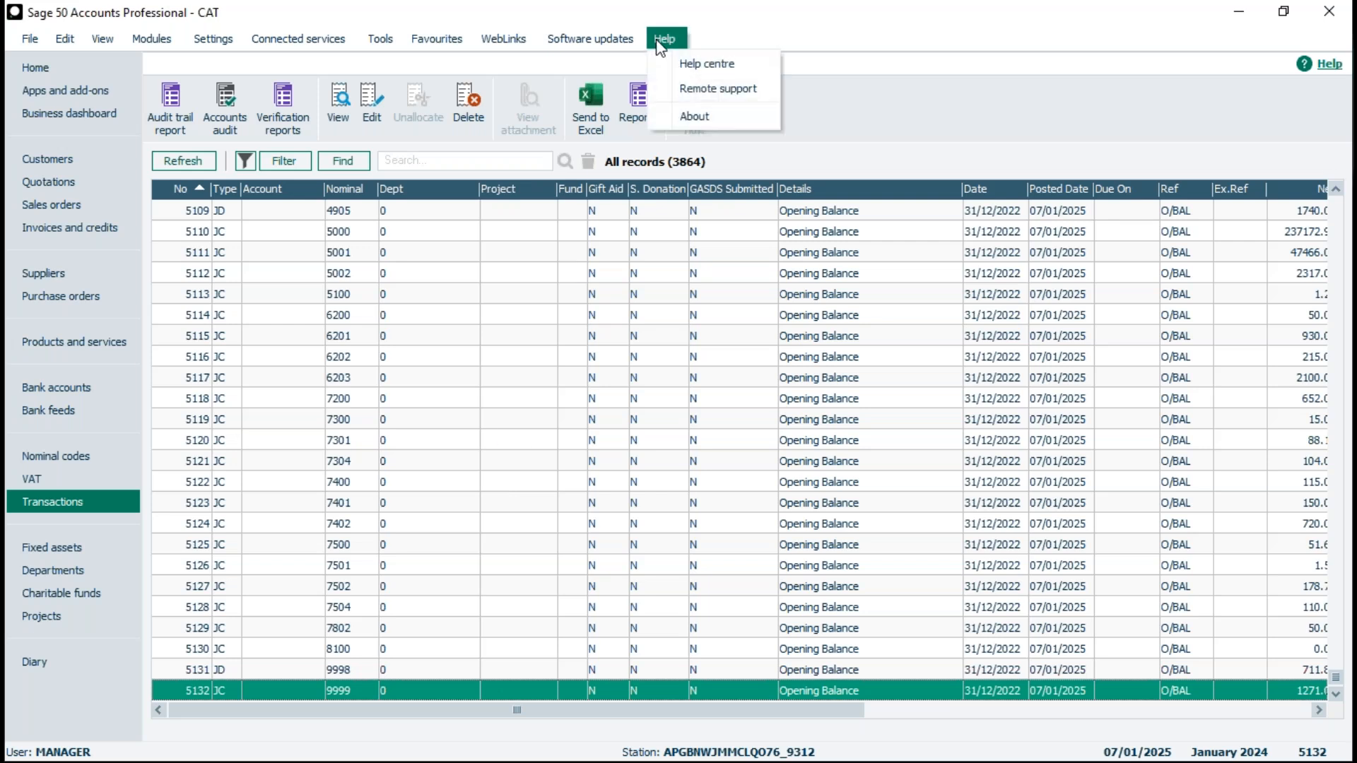
pyautogui.click(696, 117)
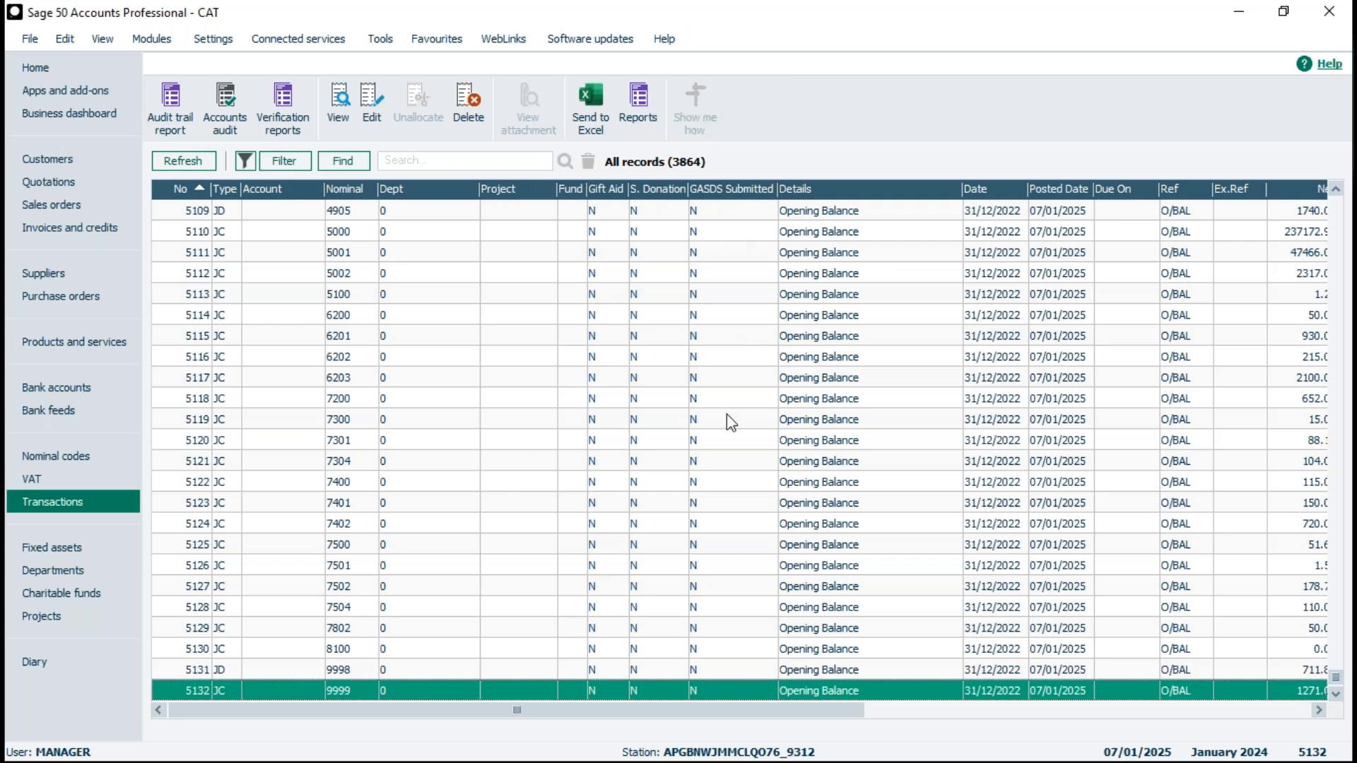
pyautogui.scroll(-3, 762, 497)
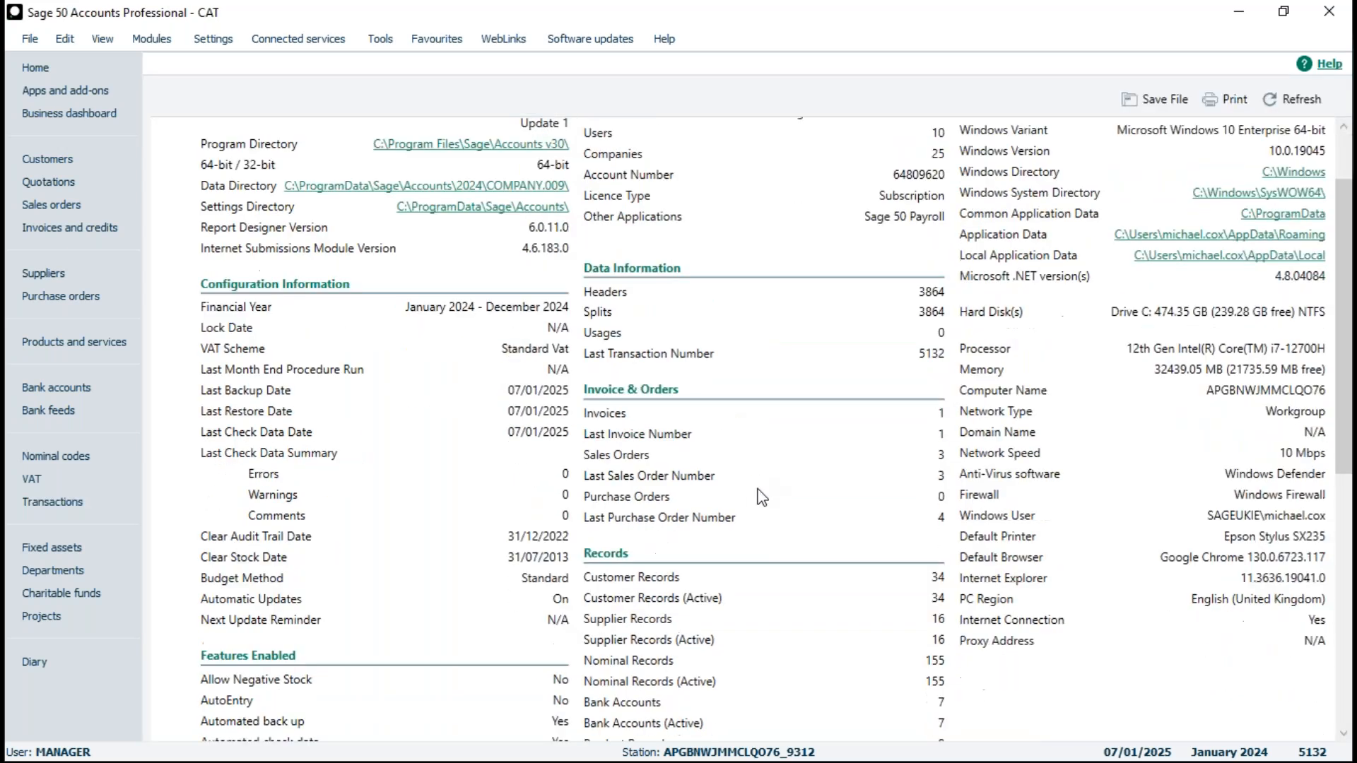
pyautogui.scroll(-2, 761, 497)
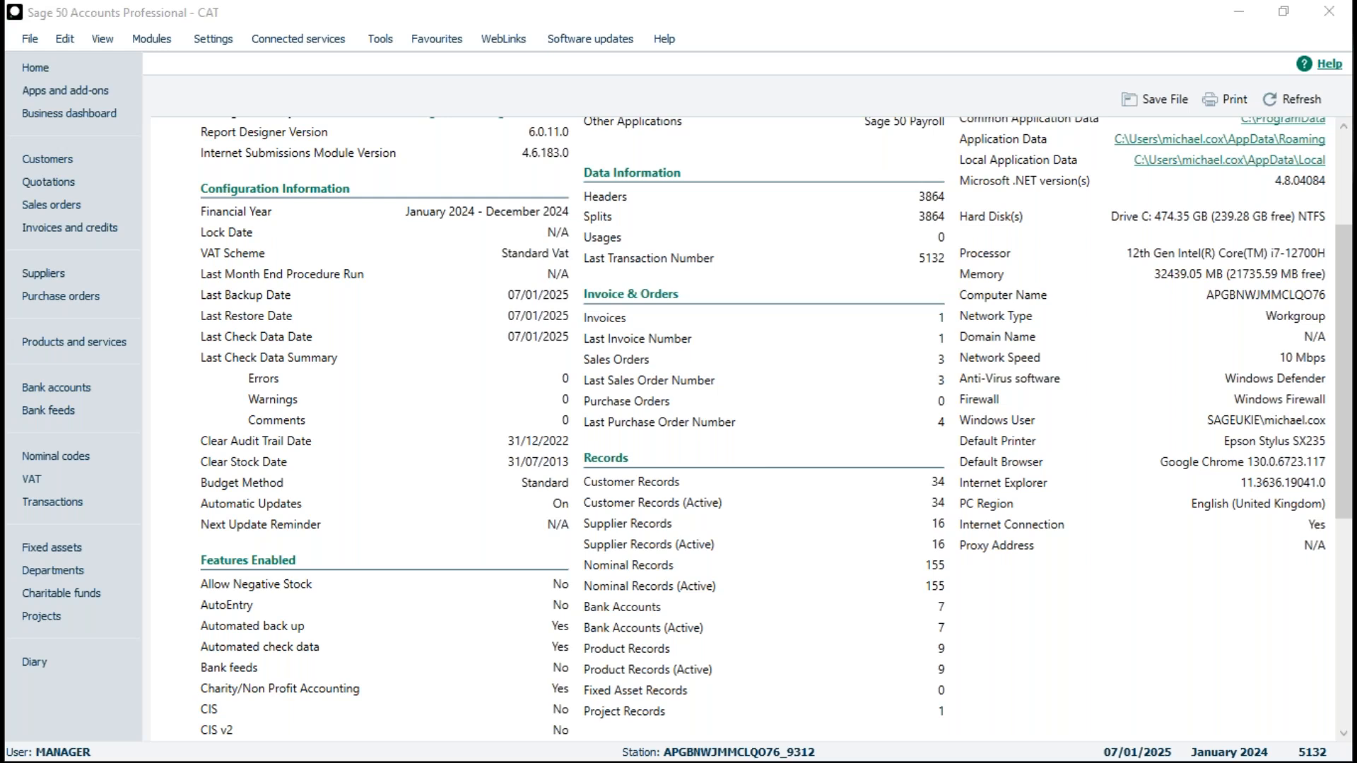
pyautogui.click(66, 504)
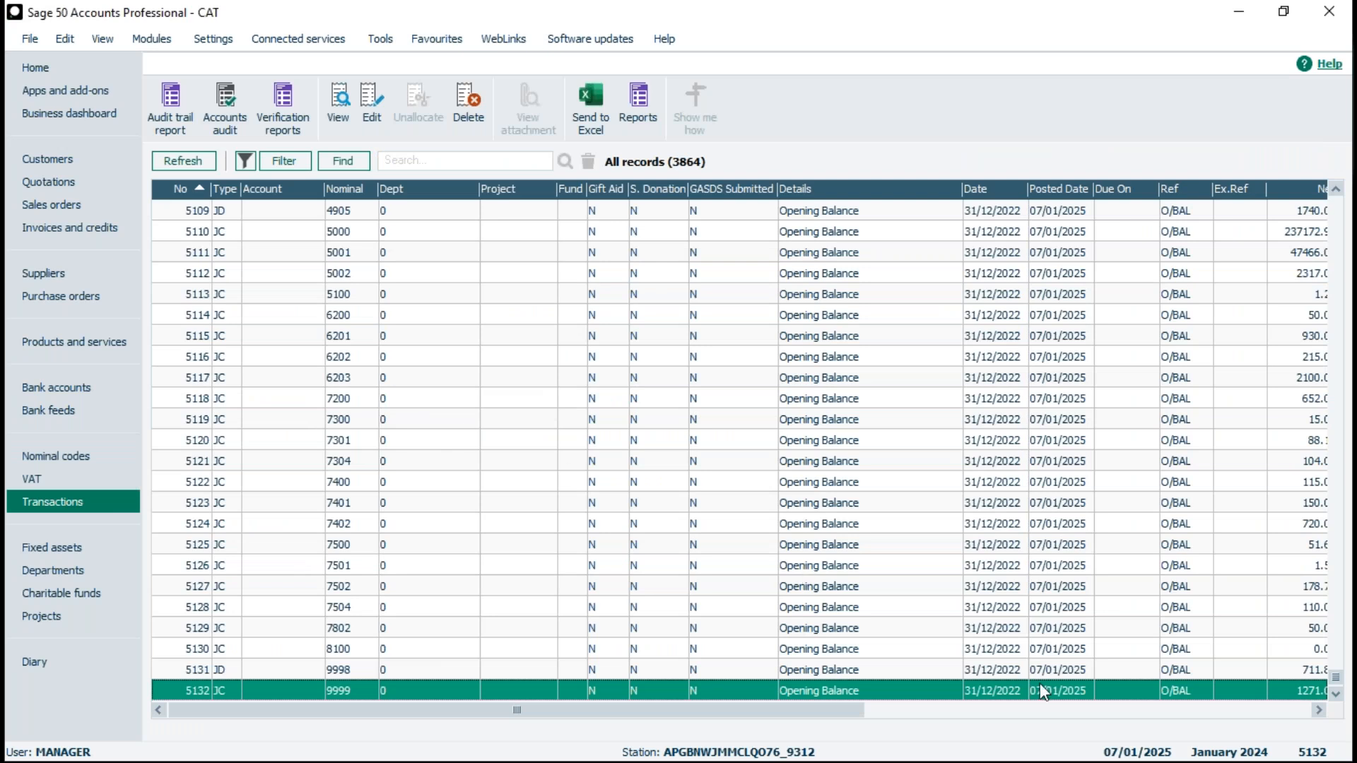
pyautogui.moveTo(696, 709); pyautogui.dragTo(382, 721)
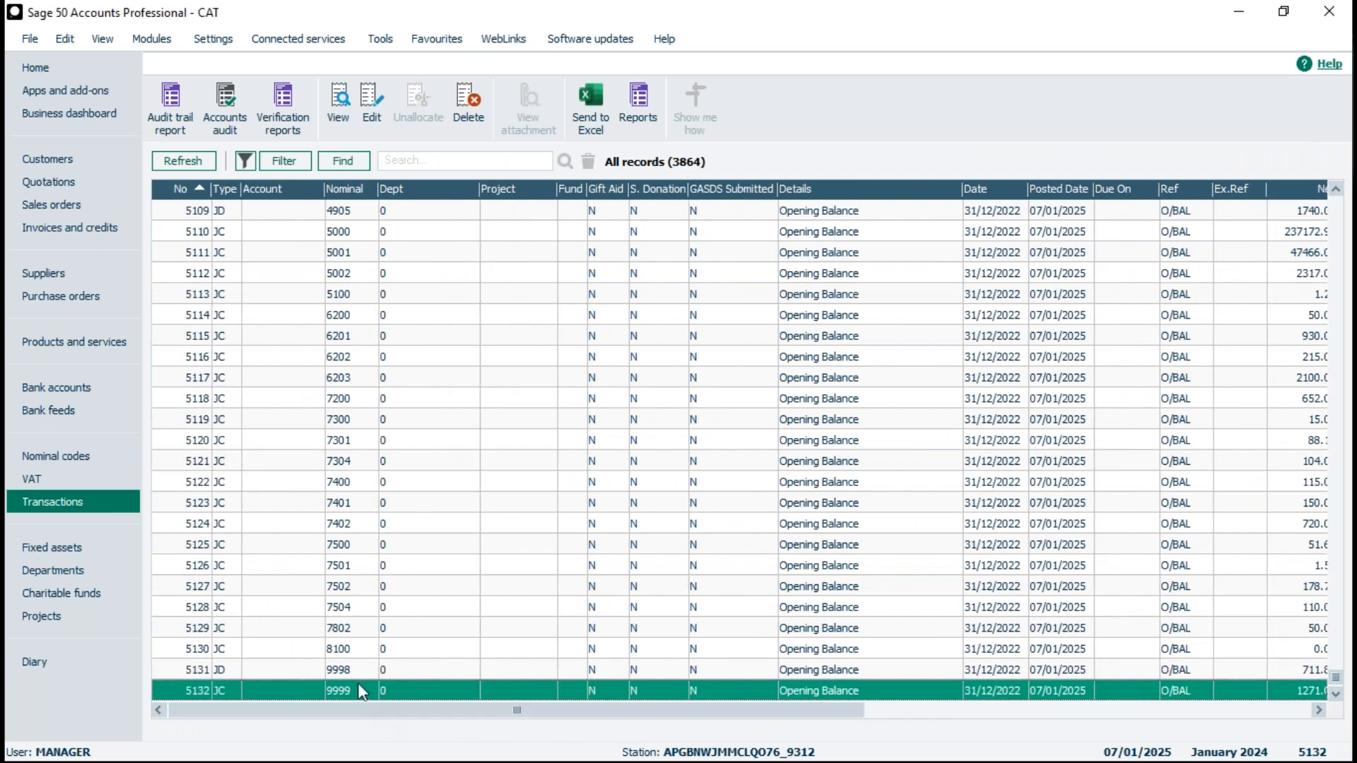